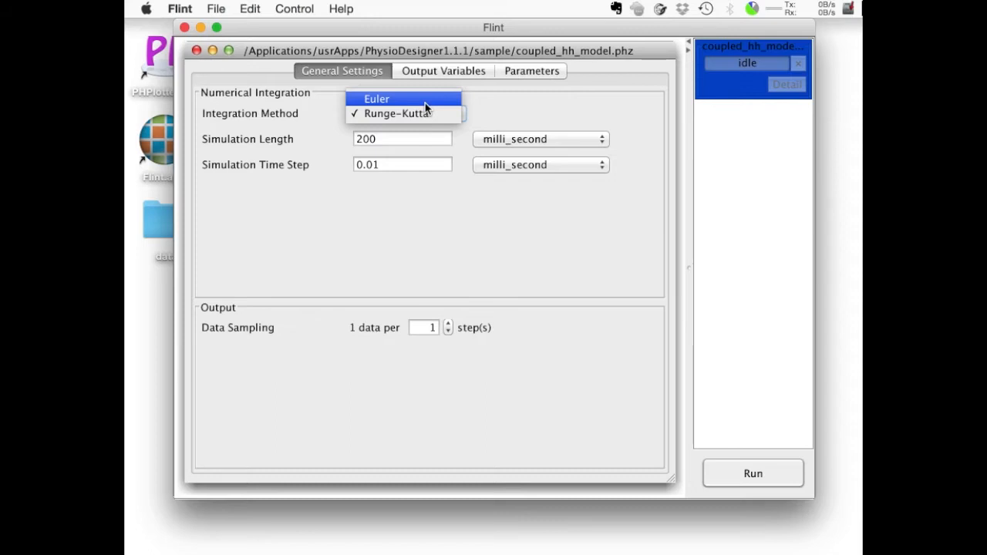
Keep Runge-Kutta integration, set the simulation length to 150 milli_second, and set data sampling to 1 data per 10 steps.
{"action": "left_click", "coordinate": [426, 134]}
{"action": "double_click", "coordinate": [426, 133]}
{"action": "type", "text": "150"}
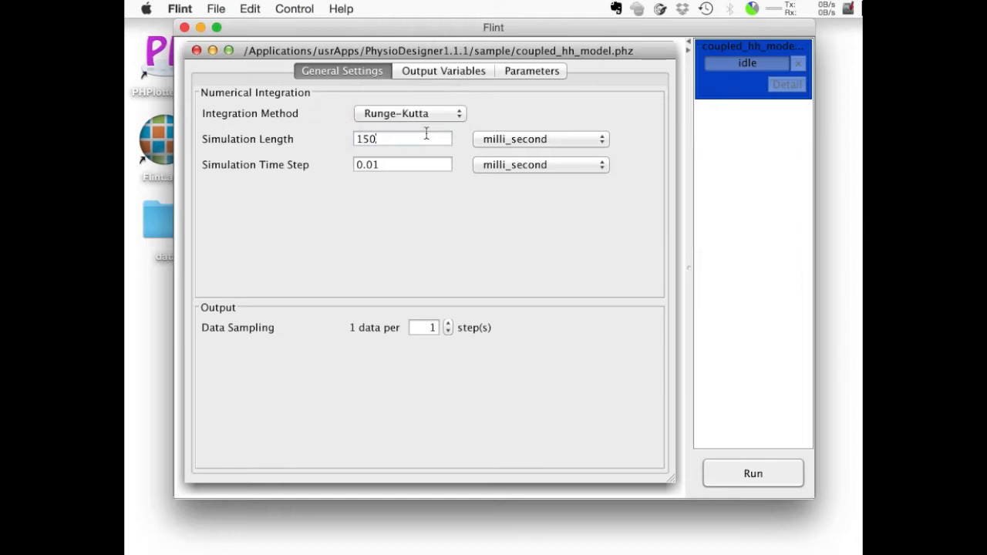
{"action": "left_click", "coordinate": [425, 163]}
{"action": "left_click", "coordinate": [434, 326]}
{"action": "type", "text": "0"}
Run the coupled_hh_model simulation and open the plot viewer for its completed result.
{"action": "left_click", "coordinate": [746, 474]}
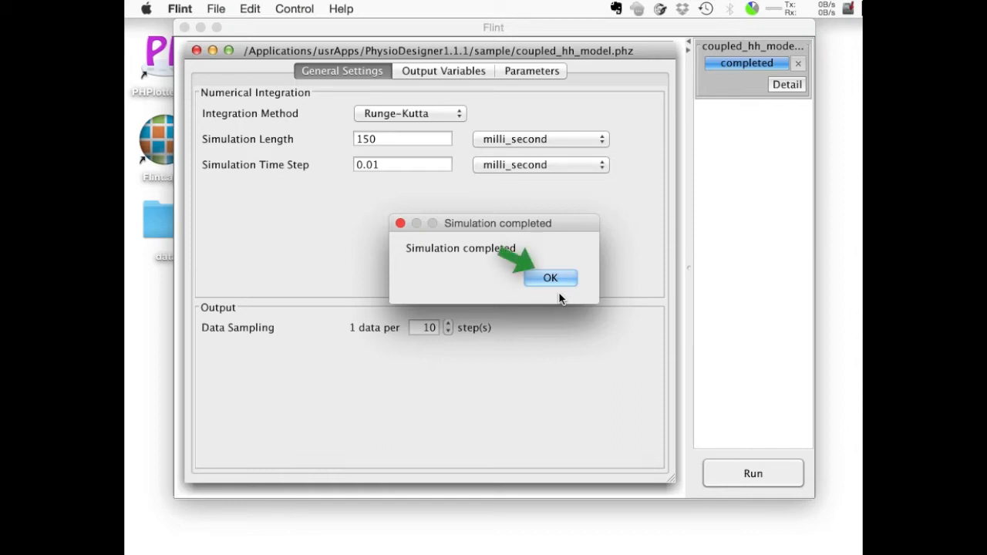
{"action": "left_click", "coordinate": [550, 278]}
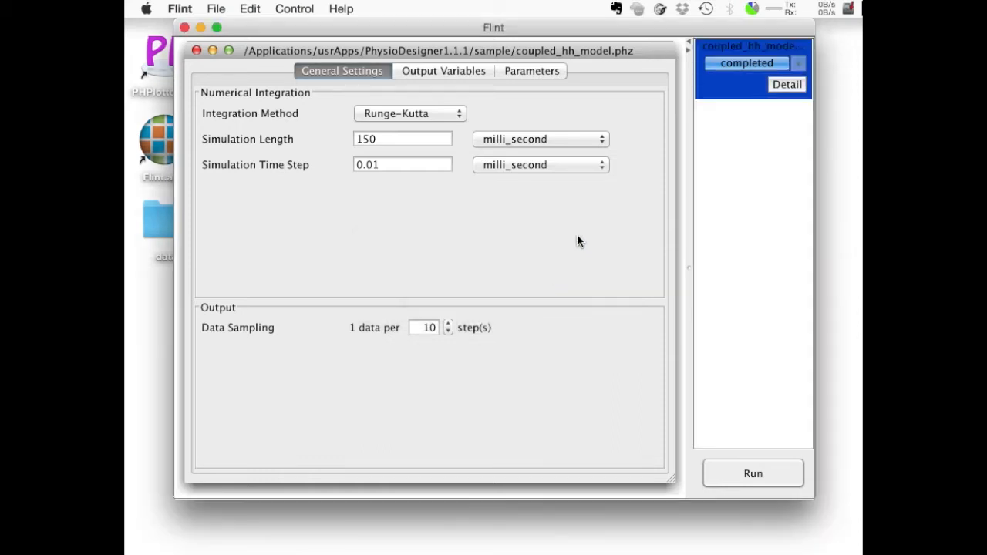
{"action": "left_click", "coordinate": [788, 85]}
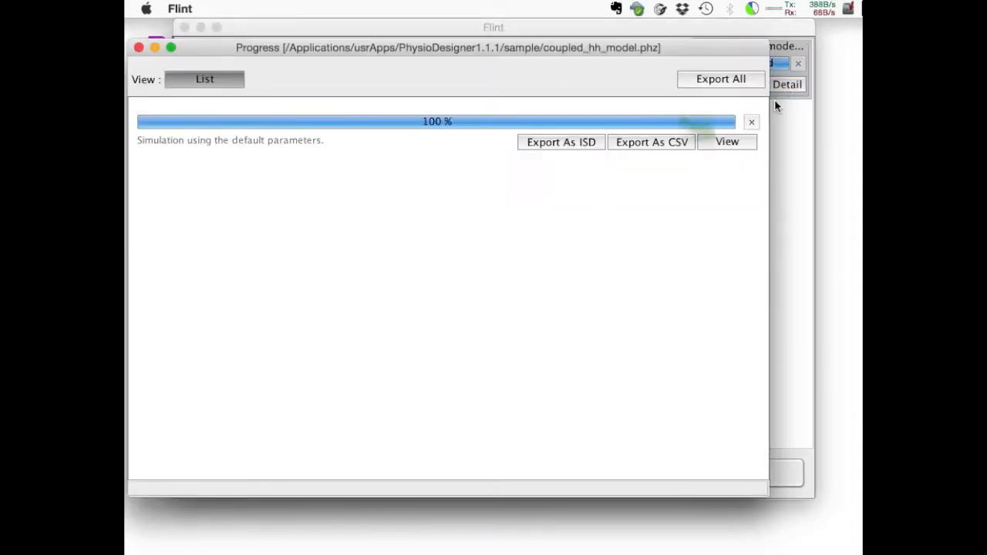
{"action": "left_click", "coordinate": [732, 143]}
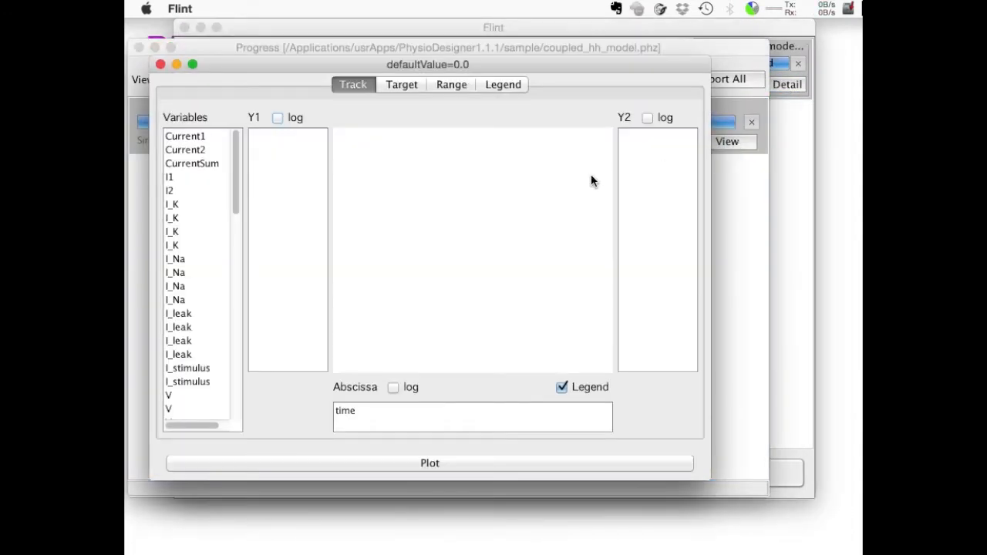
Plot the variables V1 and V2 on the Y1 axis against time.
{"action": "scroll", "coordinate": [218, 301], "scroll_direction": "down", "scroll_amount": 10}
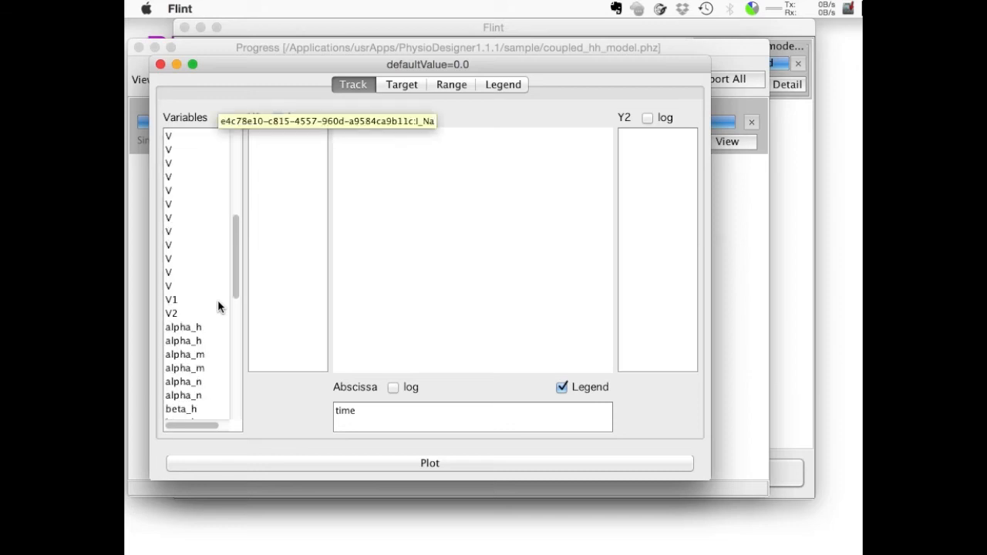
{"action": "scroll", "coordinate": [218, 301], "scroll_direction": "down", "scroll_amount": 5}
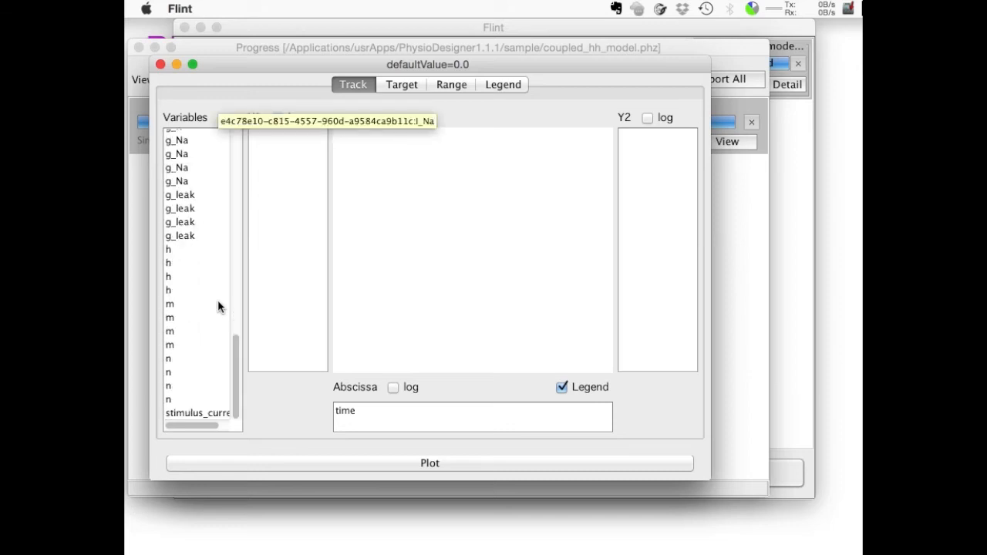
{"action": "scroll", "coordinate": [218, 301], "scroll_direction": "up", "scroll_amount": 5}
{"action": "scroll", "coordinate": [218, 307], "scroll_direction": "up", "scroll_amount": 4}
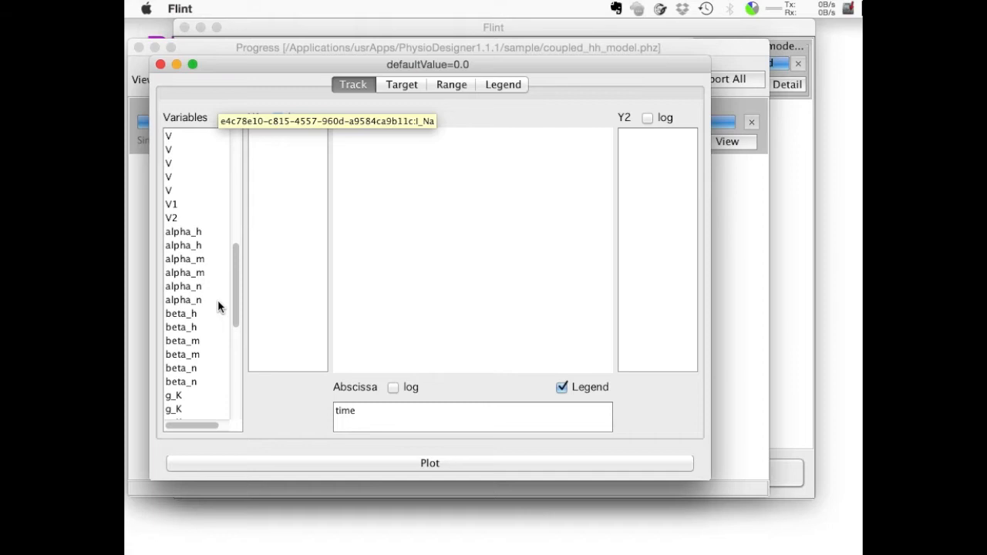
{"action": "left_click_drag", "start_coordinate": [176, 206], "coordinate": [270, 210]}
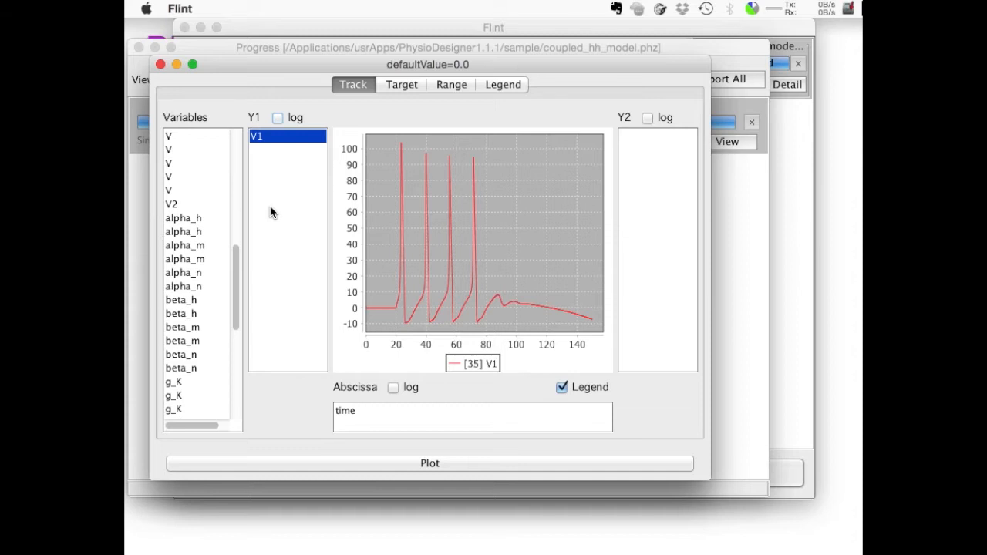
{"action": "left_click_drag", "start_coordinate": [192, 207], "coordinate": [274, 213]}
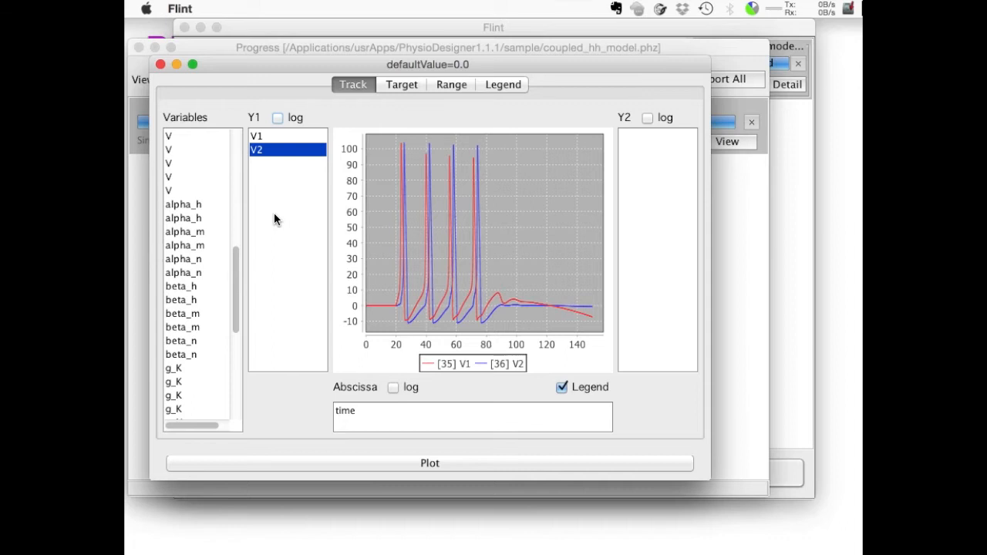
Add the first I_Na variable to the Y1 axis and move it over to the Y2 axis.
{"action": "scroll", "coordinate": [226, 199], "scroll_direction": "up", "scroll_amount": 5}
{"action": "scroll", "coordinate": [227, 200], "scroll_direction": "up", "scroll_amount": 3}
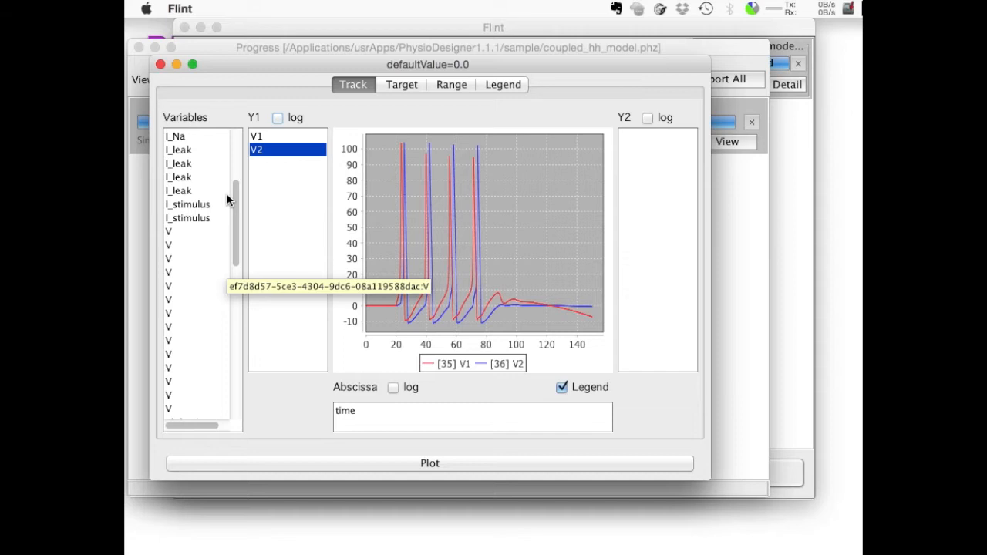
{"action": "scroll", "coordinate": [226, 200], "scroll_direction": "up", "scroll_amount": 2}
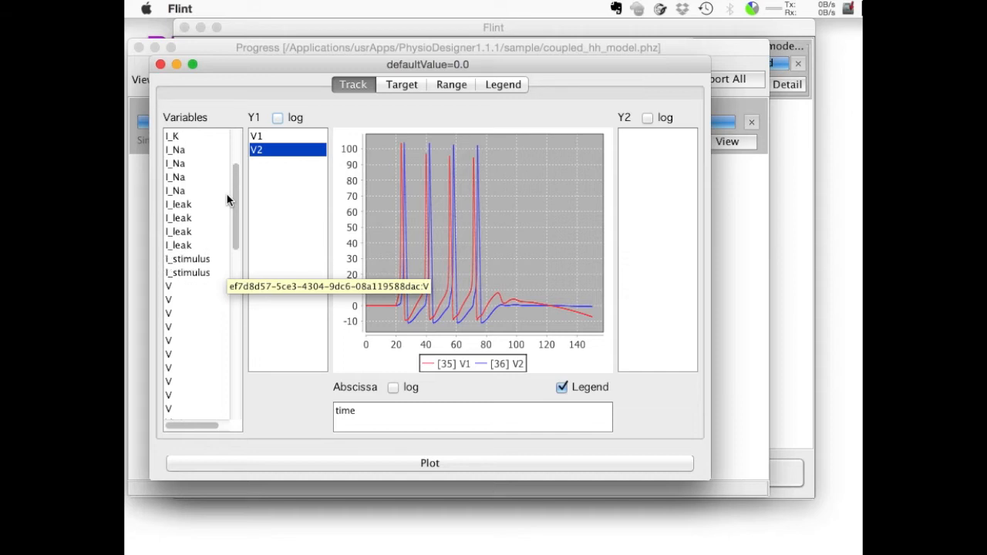
{"action": "left_click_drag", "start_coordinate": [176, 150], "coordinate": [274, 205]}
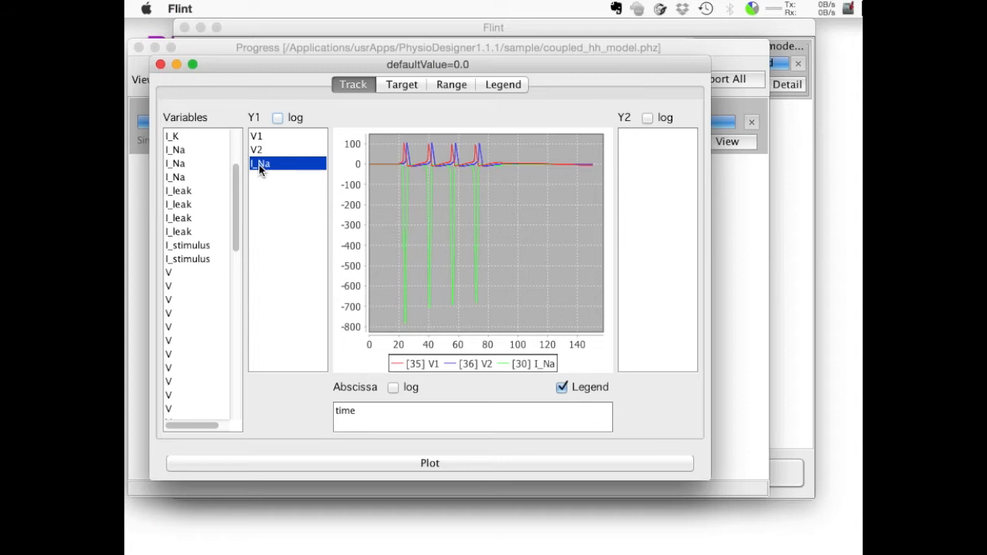
{"action": "left_click_drag", "start_coordinate": [258, 169], "coordinate": [638, 227]}
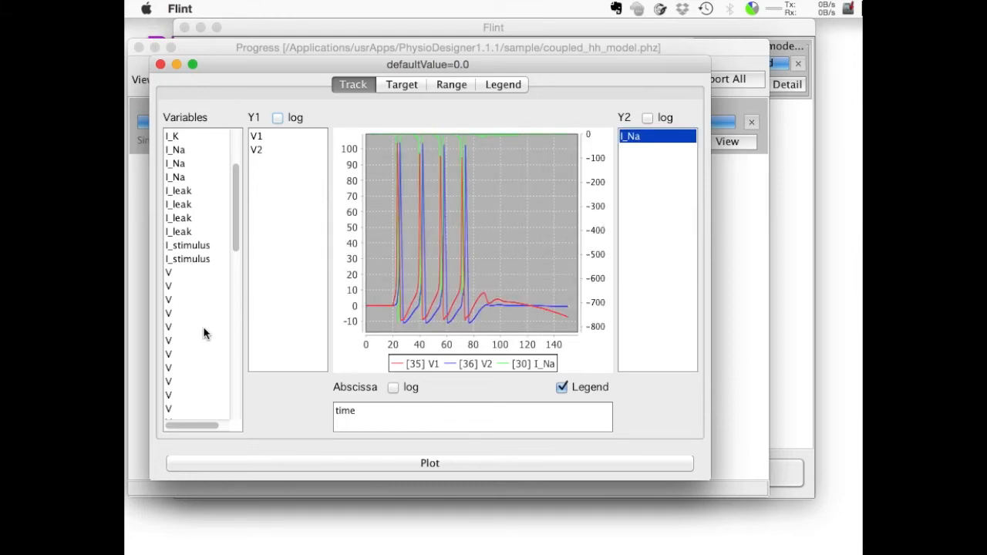
Add stimulus_current to the Y2 axis and remove I_Na from the plot.
{"action": "scroll", "coordinate": [203, 334], "scroll_direction": "down", "scroll_amount": 10}
{"action": "scroll", "coordinate": [204, 334], "scroll_direction": "down", "scroll_amount": 1}
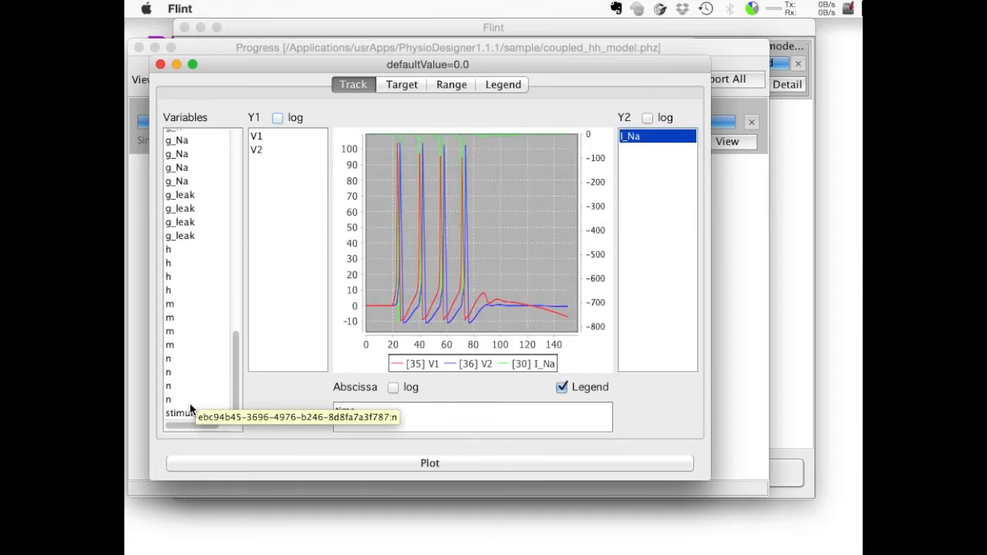
{"action": "left_click_drag", "start_coordinate": [187, 416], "coordinate": [661, 254]}
{"action": "left_click", "coordinate": [640, 136]}
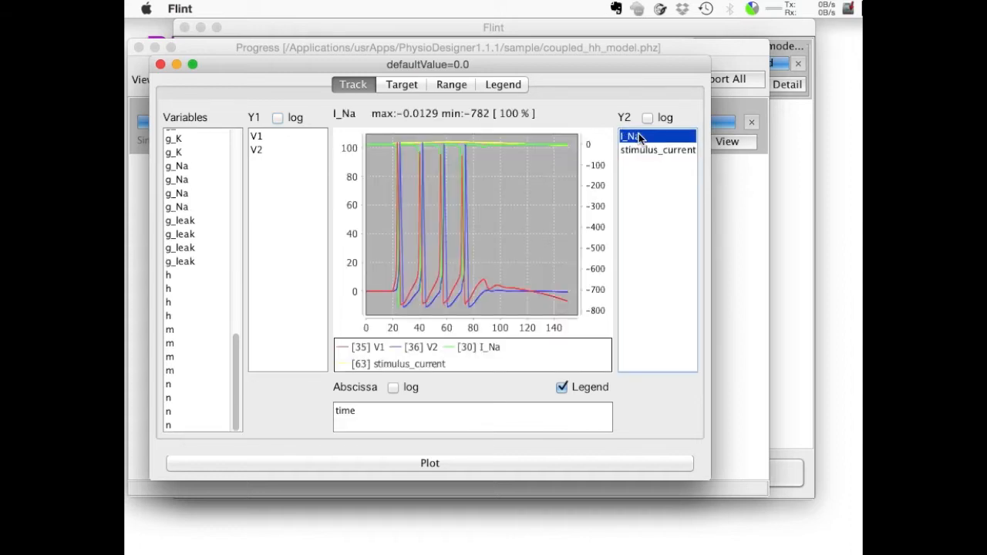
{"action": "left_click_drag", "start_coordinate": [639, 134], "coordinate": [193, 274]}
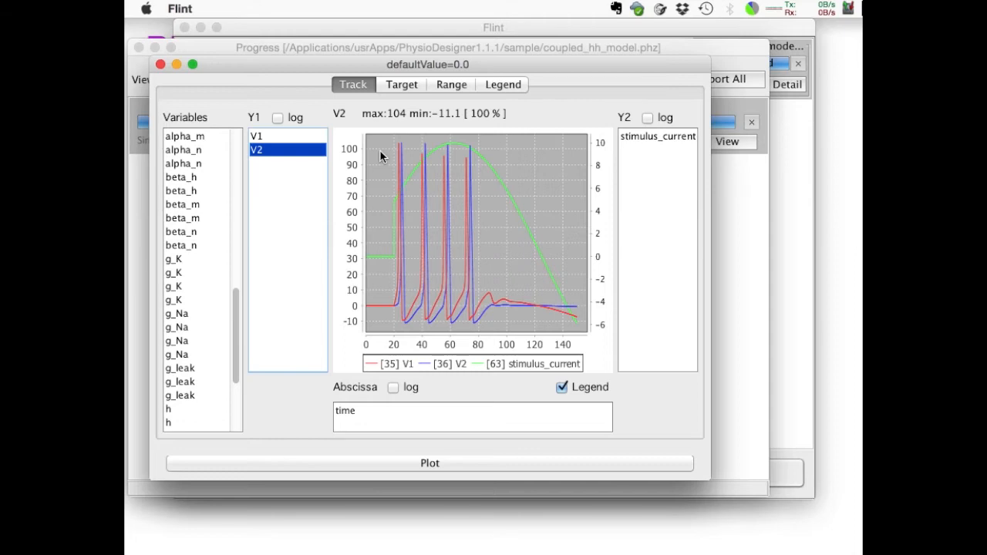
Copy the chart, paste it into a new Stickies note, enlarge the note to fit, and return to the Flint plot window.
{"action": "right_click", "coordinate": [379, 155]}
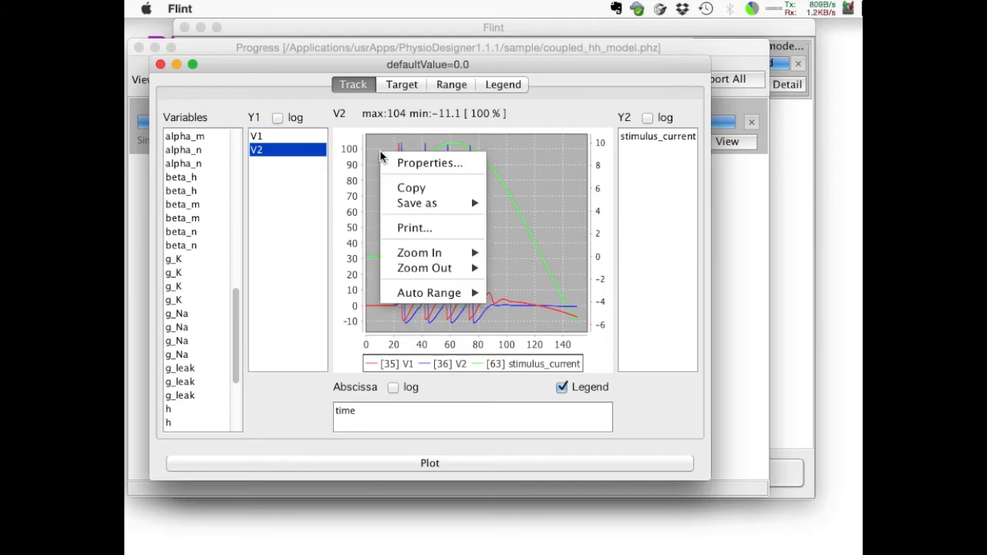
{"action": "left_click", "coordinate": [411, 187]}
{"action": "key", "text": "super+Tab"}
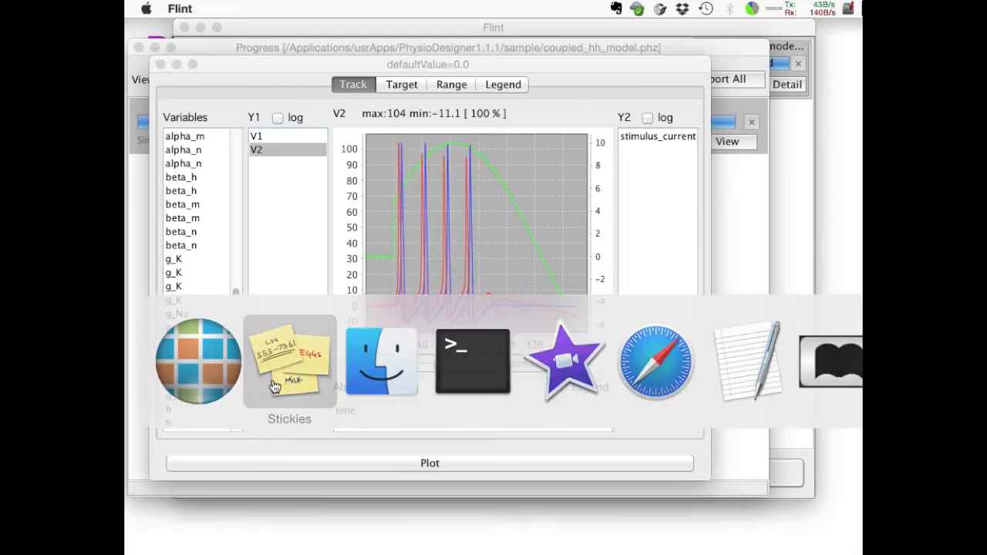
{"action": "key", "text": "super+n"}
{"action": "key", "text": "super+v"}
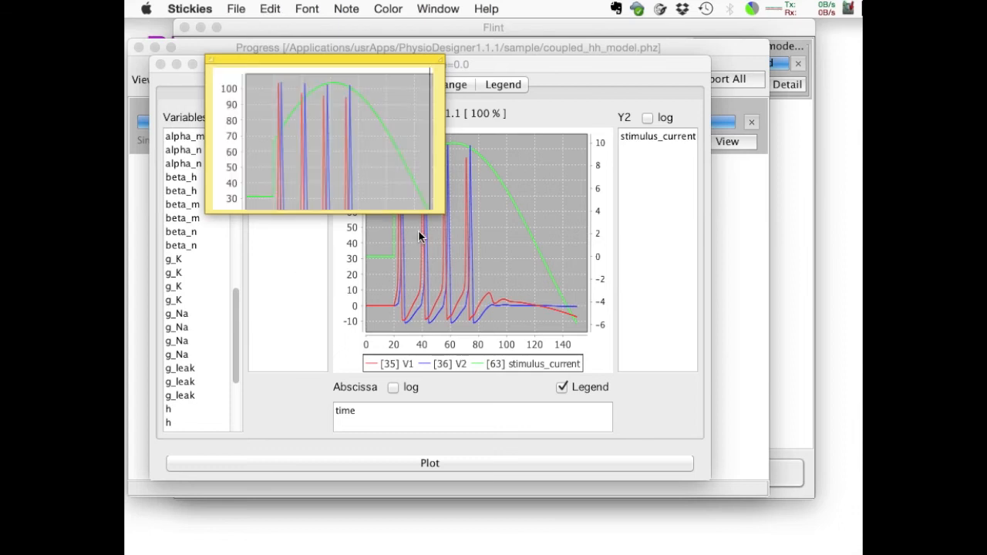
{"action": "left_click_drag", "start_coordinate": [444, 212], "coordinate": [581, 375]}
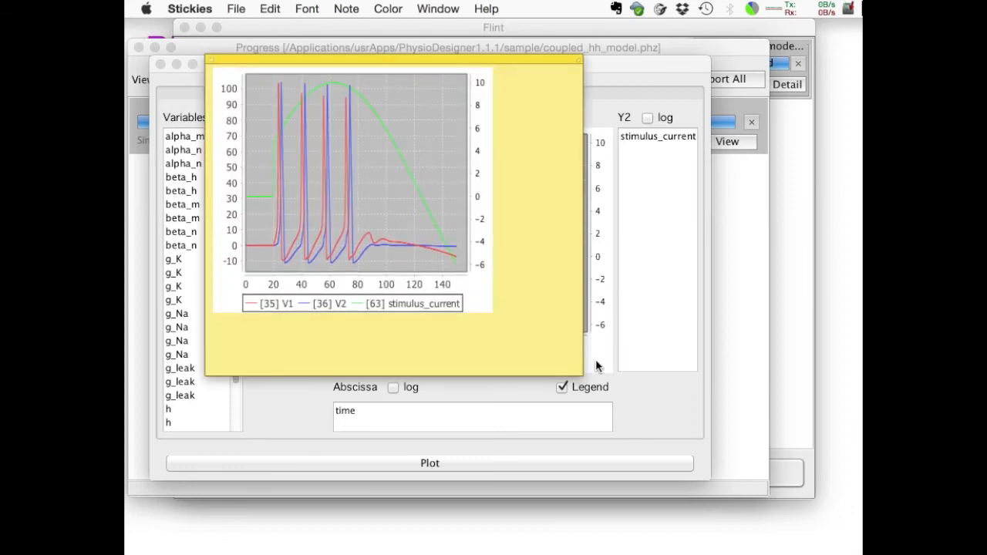
{"action": "left_click", "coordinate": [645, 287]}
{"action": "left_click", "coordinate": [645, 287]}
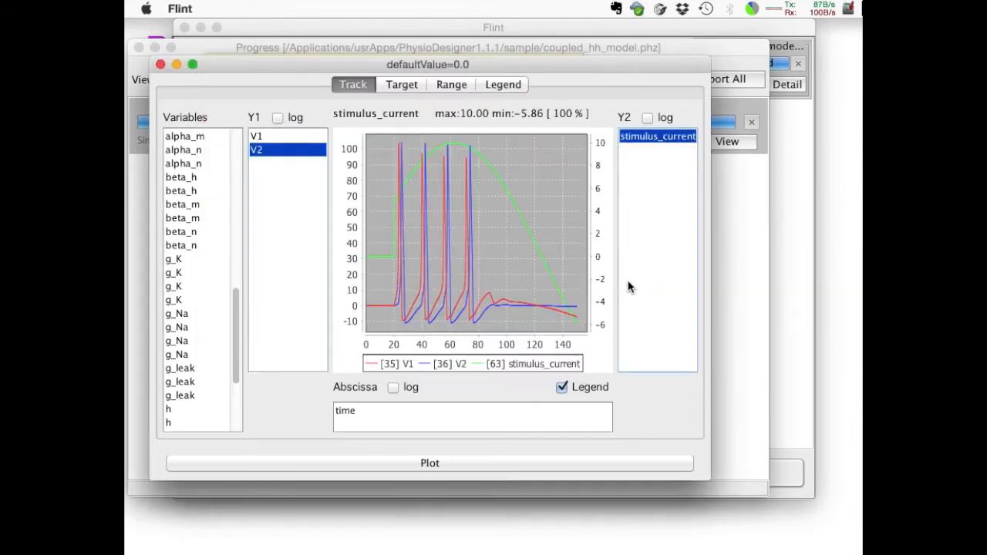
Save the chart as a PNG image named fig in the Desktop folder.
{"action": "right_click", "coordinate": [380, 156]}
{"action": "mouse_move", "coordinate": [421, 205]}
{"action": "left_click", "coordinate": [498, 207]}
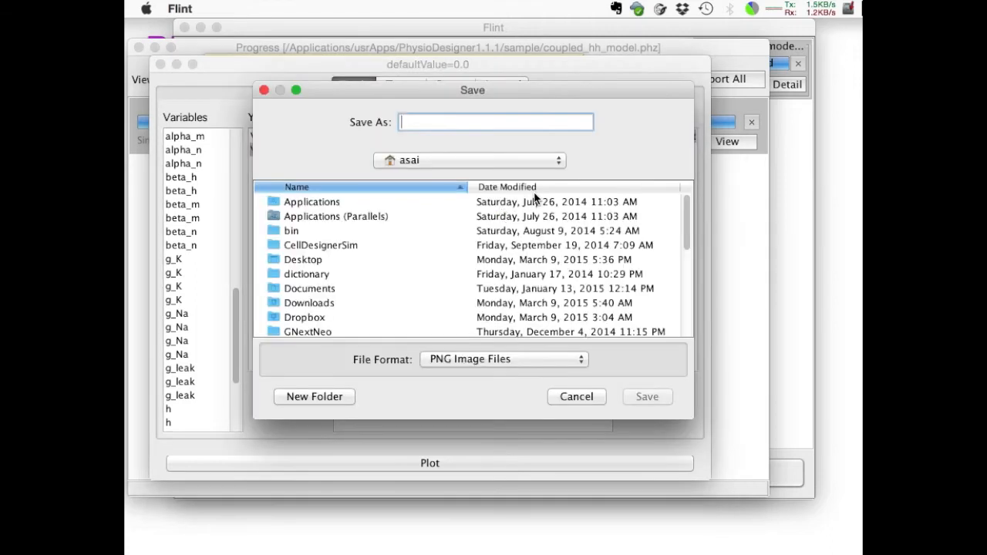
{"action": "left_click", "coordinate": [313, 246]}
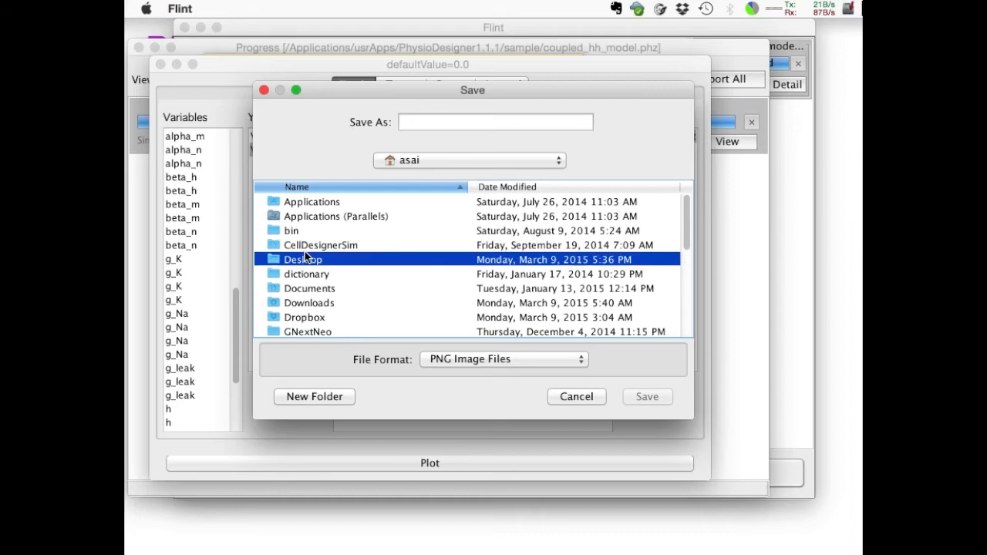
{"action": "double_click", "coordinate": [305, 257]}
{"action": "left_click", "coordinate": [422, 121]}
{"action": "type", "text": "fig"}
{"action": "key", "text": "Return"}
Move the saved chart image to a free spot on the desktop, open it for viewing, and close it.
{"action": "left_click_drag", "start_coordinate": [856, 432], "coordinate": [577, 534]}
{"action": "double_click", "coordinate": [577, 534]}
{"action": "key", "text": "super+w"}
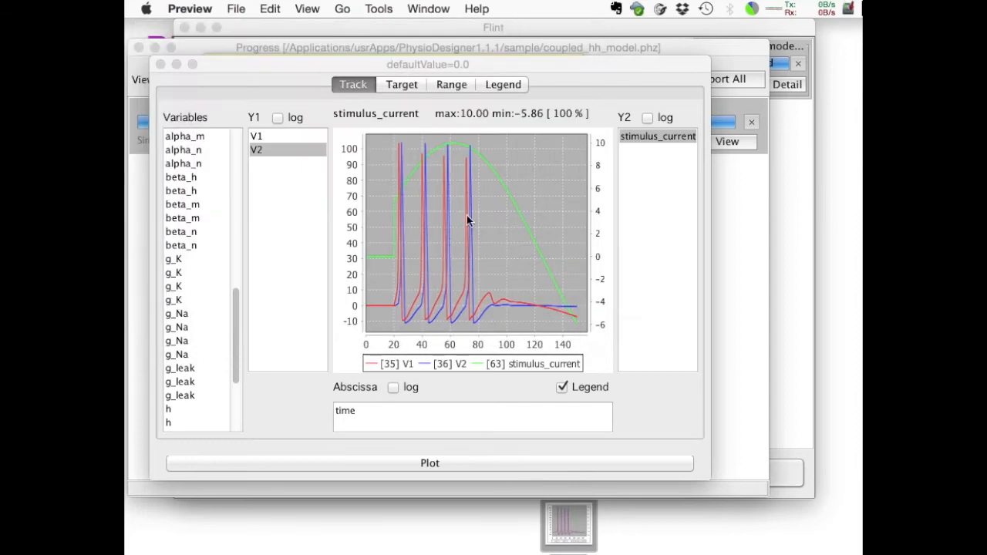
Zoom the chart in on the first spikes, from about 11 to 43 on the time axis, and close the plot window.
{"action": "left_click", "coordinate": [381, 136]}
{"action": "left_click_drag", "start_coordinate": [382, 137], "coordinate": [429, 345]}
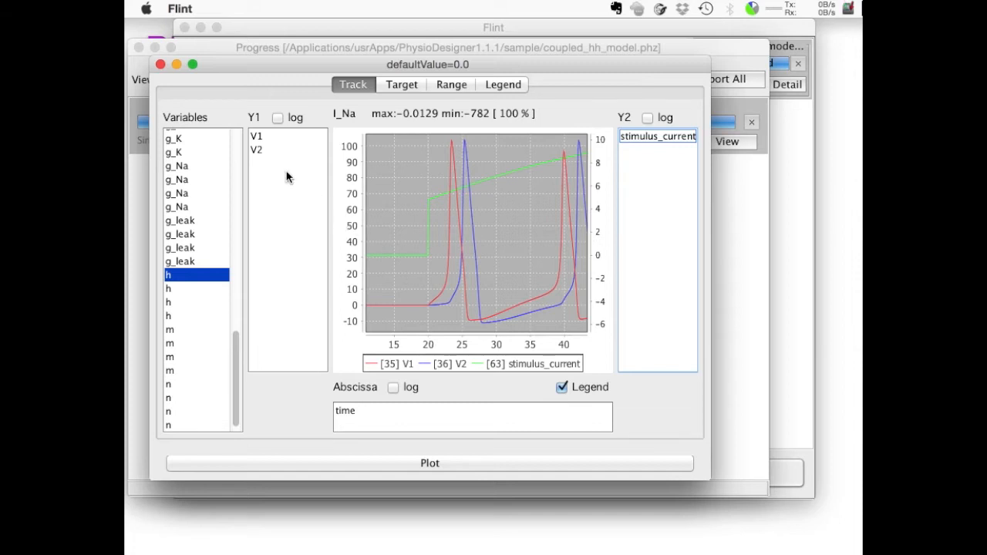
{"action": "left_click", "coordinate": [160, 65]}
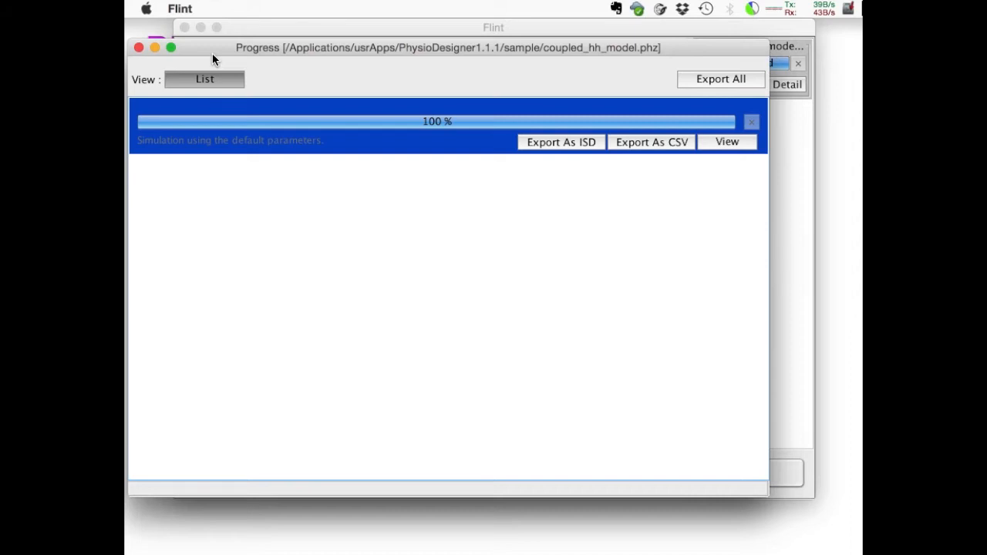
Export the simulation result in ISD format as coupled_hh_model_1.isd to the data folder on the Desktop, and close the Progress window.
{"action": "left_click", "coordinate": [566, 143]}
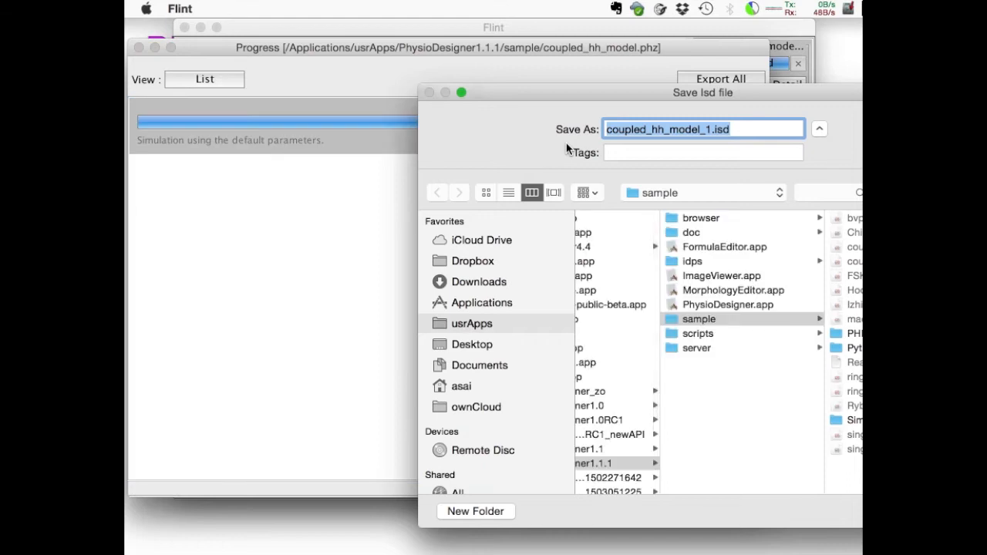
{"action": "left_click_drag", "start_coordinate": [592, 91], "coordinate": [331, 61]}
{"action": "left_click", "coordinate": [205, 315]}
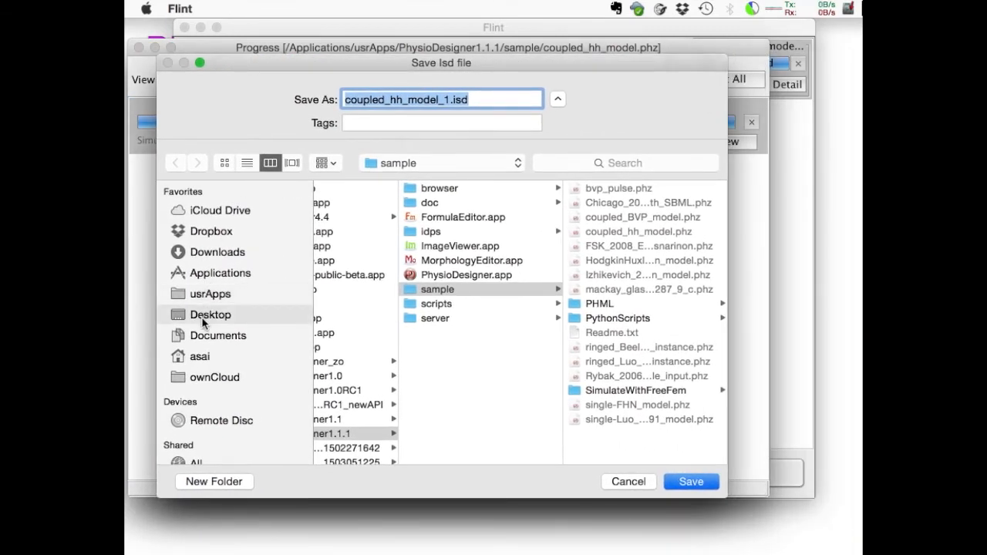
{"action": "left_click", "coordinate": [332, 202]}
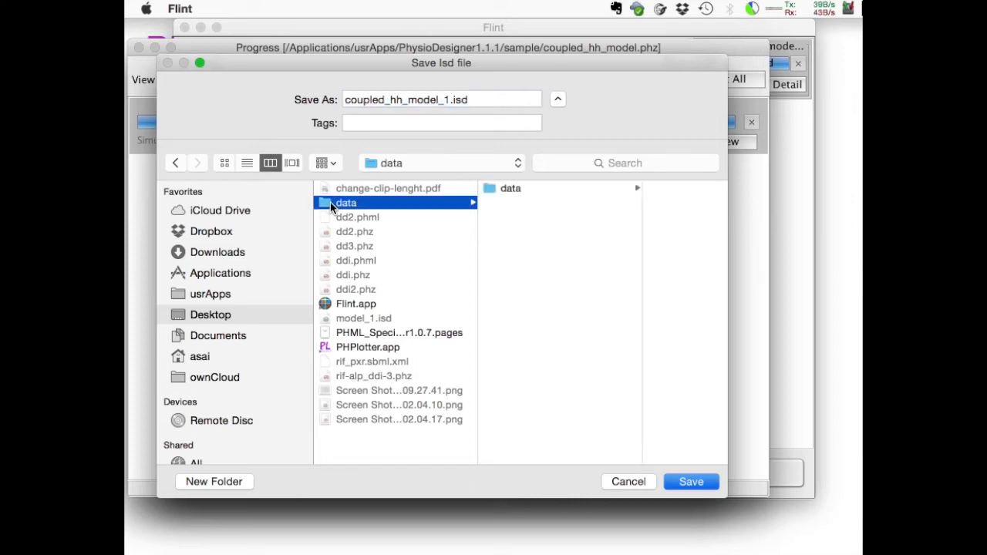
{"action": "left_click", "coordinate": [690, 482]}
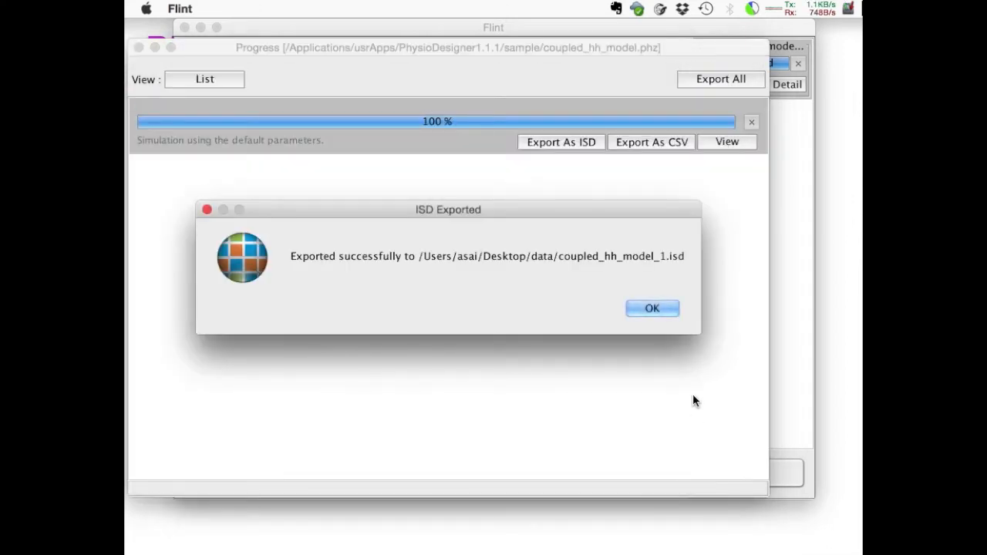
{"action": "left_click", "coordinate": [659, 307]}
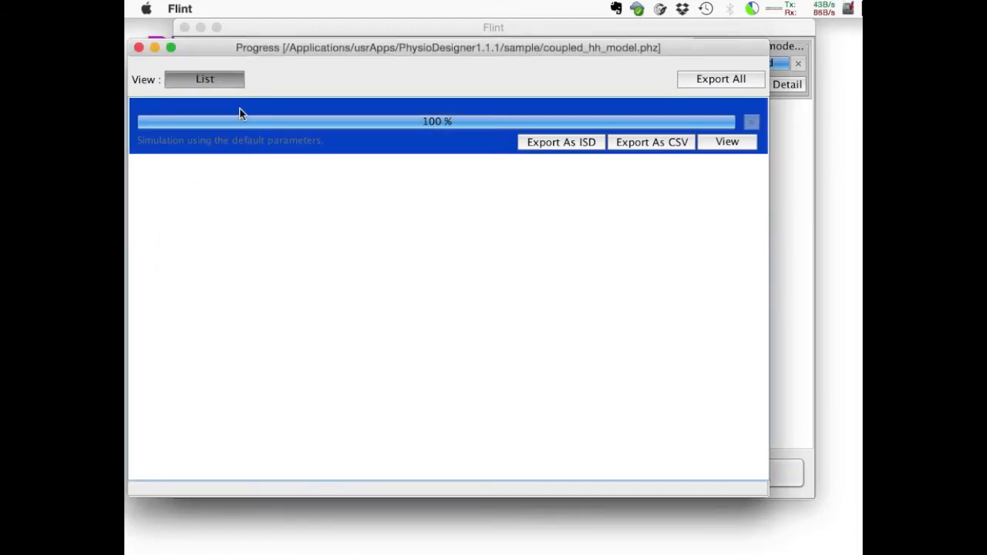
{"action": "left_click", "coordinate": [139, 48]}
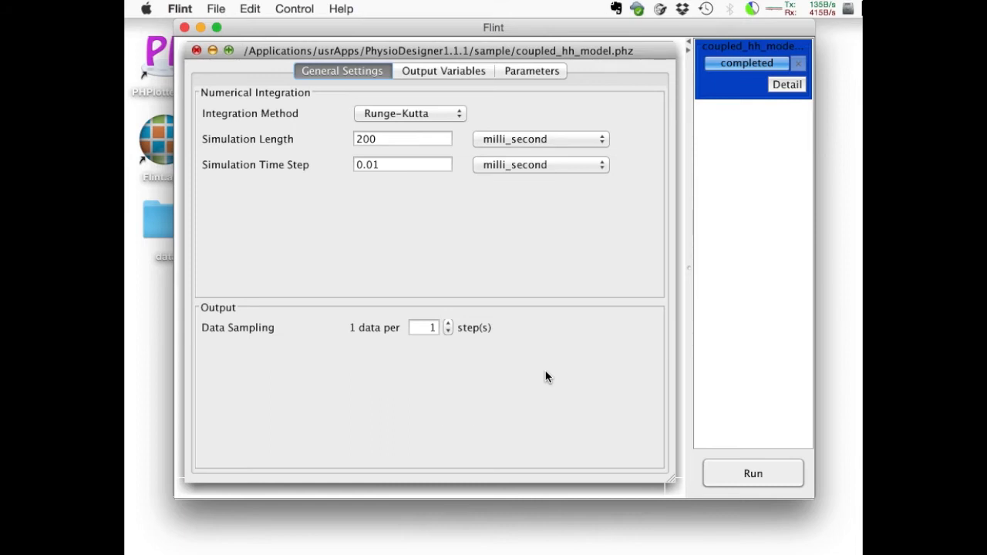
Set the Gap_junction module's static parameter G to 0.06.
{"action": "left_click", "coordinate": [527, 71]}
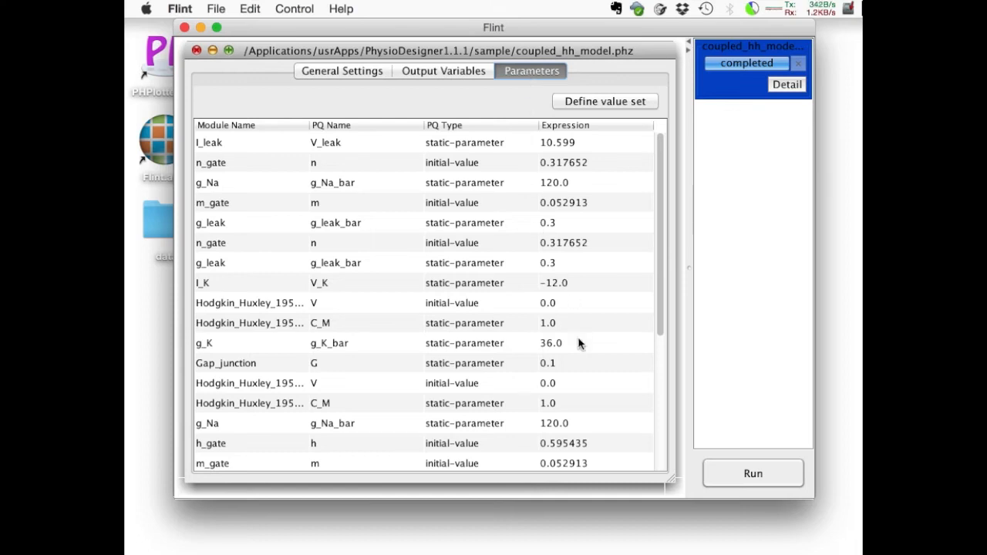
{"action": "left_click", "coordinate": [580, 363]}
{"action": "double_click", "coordinate": [578, 364]}
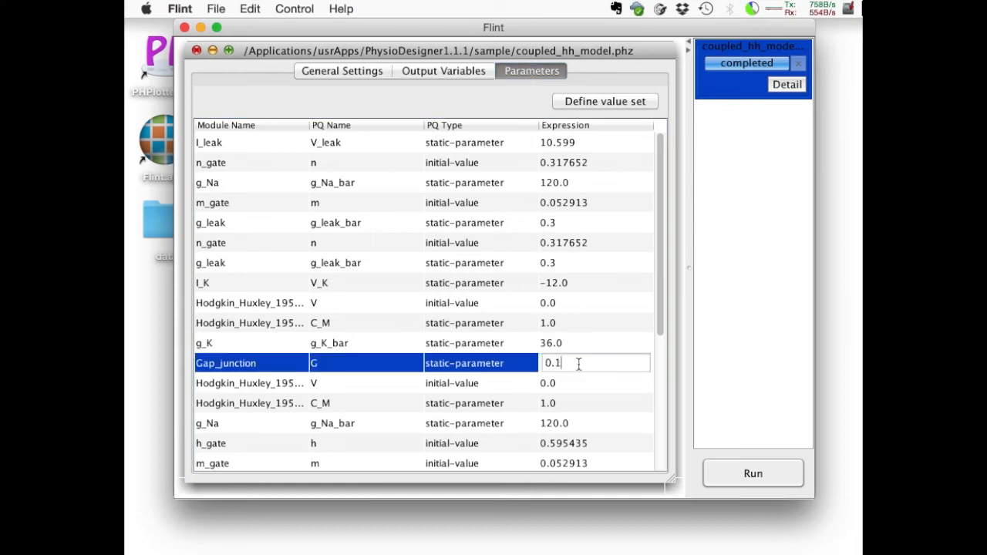
{"action": "key", "text": "BackSpace"}
{"action": "type", "text": "06"}
{"action": "key", "text": "Return"}
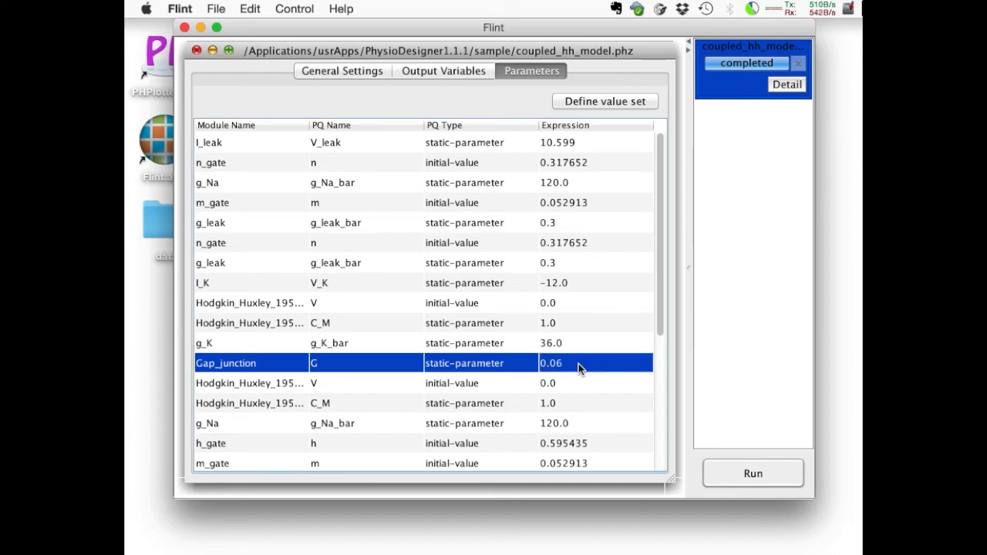
Filter the enabled output variables by physical quantity name with the regex expression V[1,2]|stim.
{"action": "left_click", "coordinate": [449, 73]}
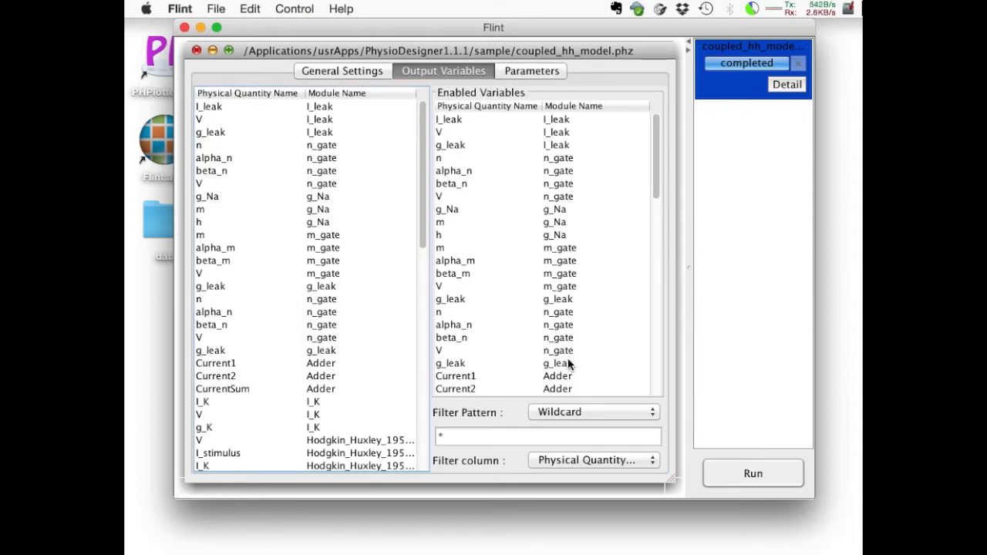
{"action": "scroll", "coordinate": [568, 361], "scroll_direction": "down", "scroll_amount": 8}
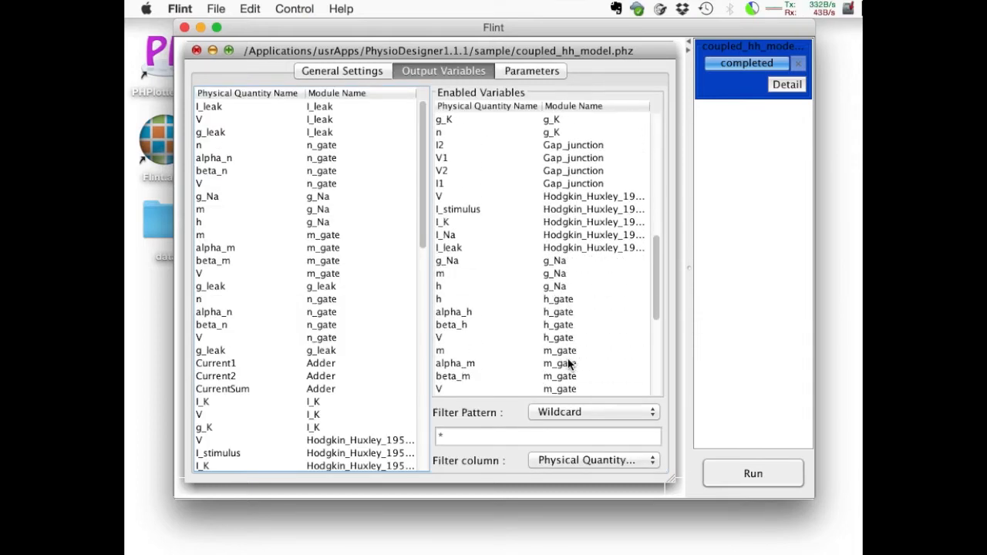
{"action": "scroll", "coordinate": [567, 358], "scroll_direction": "down", "scroll_amount": 5}
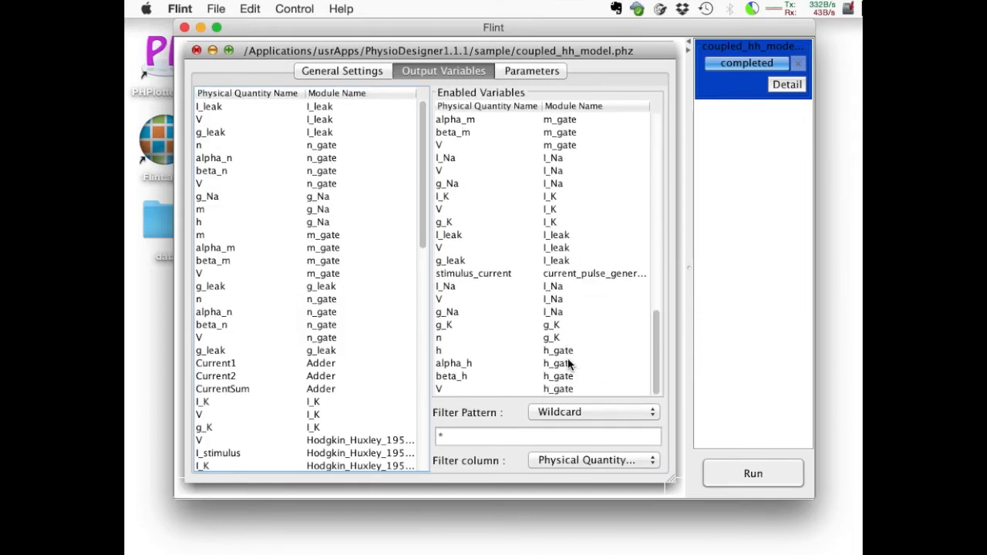
{"action": "left_click", "coordinate": [580, 412]}
{"action": "left_click", "coordinate": [577, 396]}
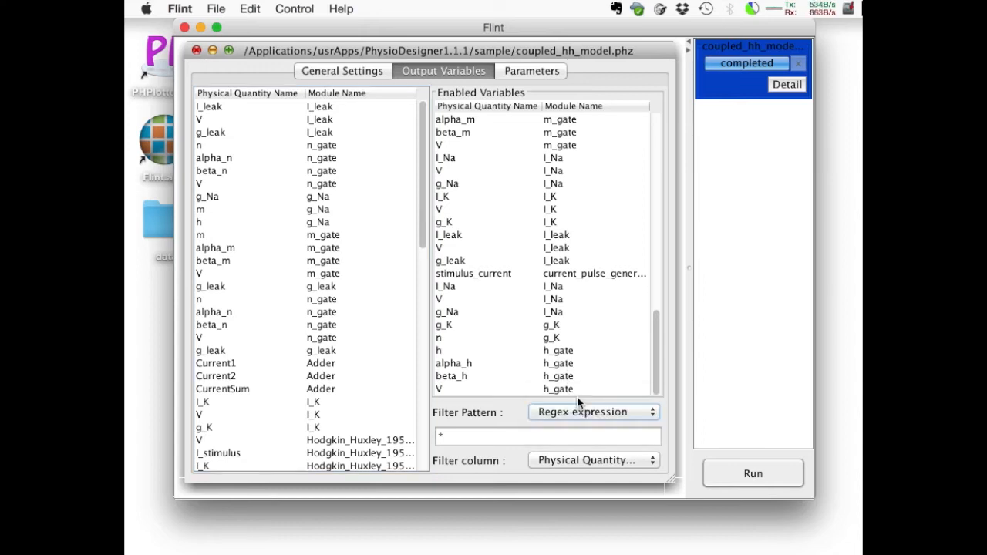
{"action": "double_click", "coordinate": [533, 436]}
{"action": "type", "text": "V[1,2]|stim"}
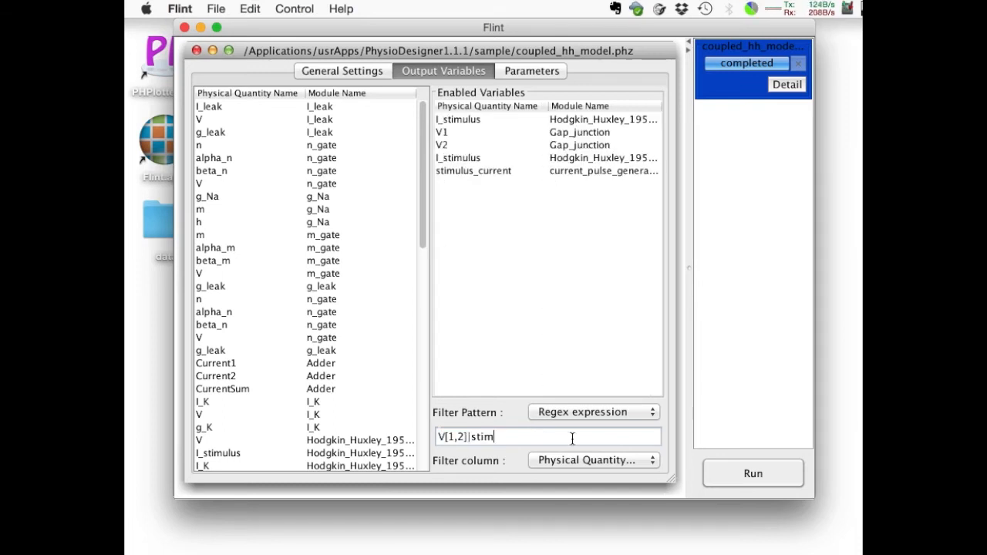
Run the simulation, dismiss the completion message, and open the result of the default-parameter run for plotting.
{"action": "left_click", "coordinate": [732, 478]}
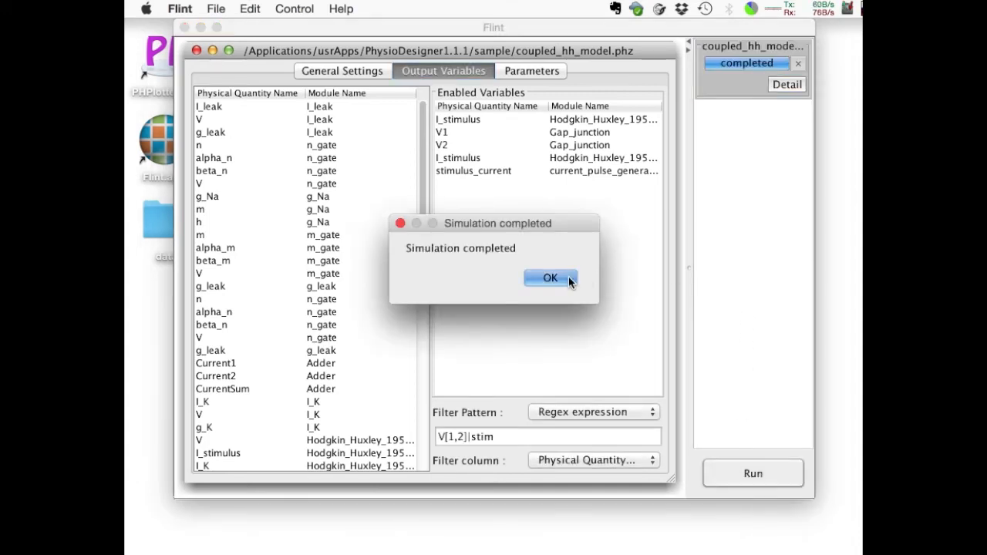
{"action": "left_click", "coordinate": [567, 278]}
{"action": "left_click", "coordinate": [787, 87]}
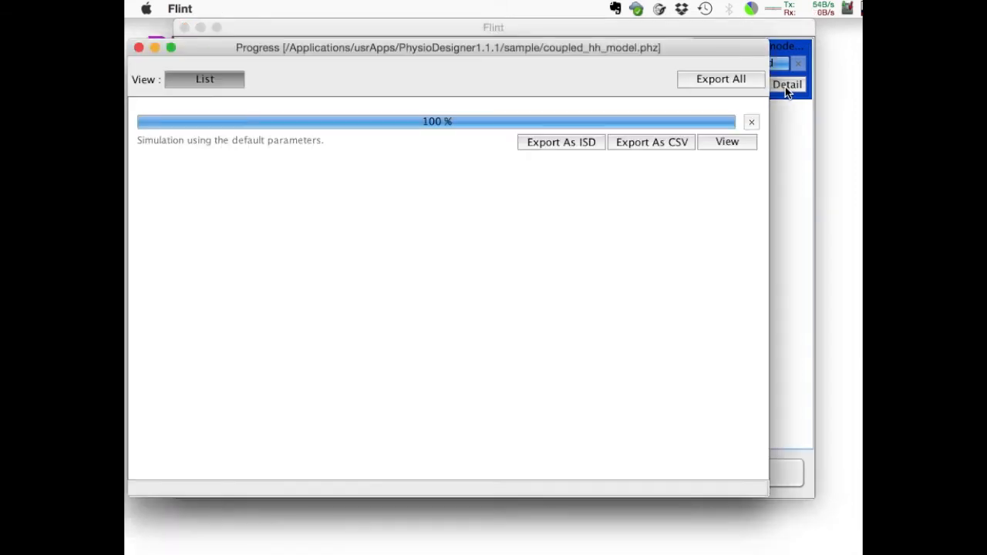
{"action": "left_click", "coordinate": [728, 142]}
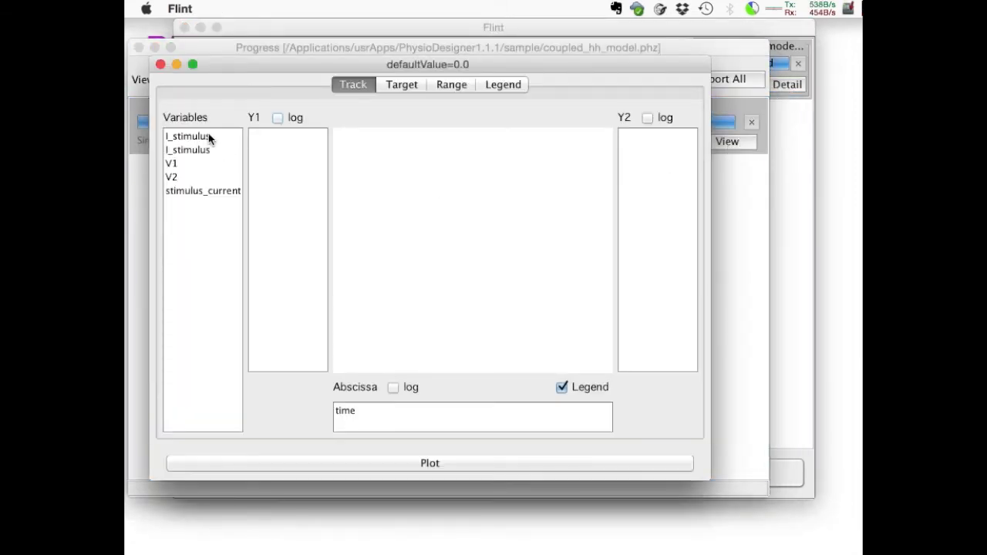
Plot V1 and V2 on the Y1 axis and stimulus_current on the Y2 axis, and close the plot and Progress windows.
{"action": "left_click", "coordinate": [207, 168]}
{"action": "left_click_drag", "start_coordinate": [206, 168], "coordinate": [287, 164]}
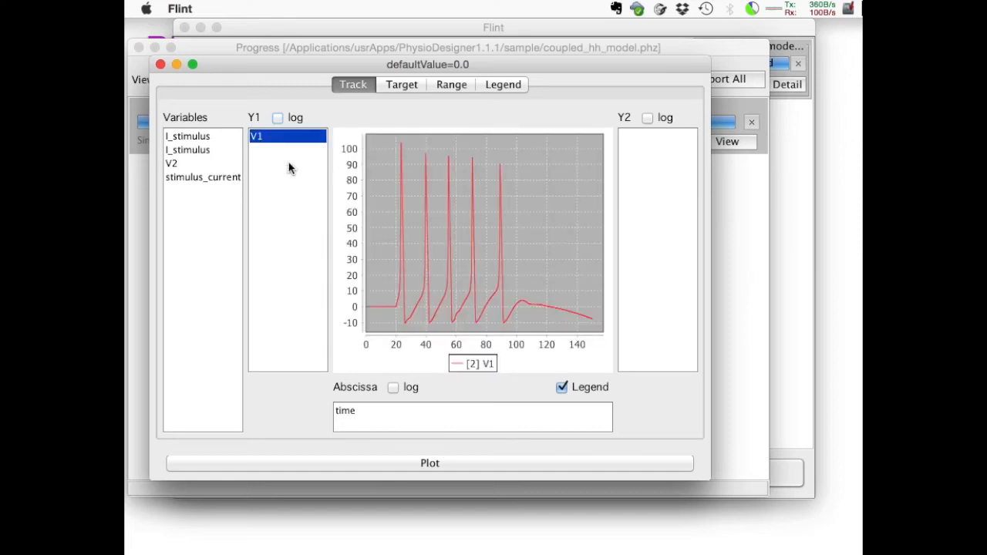
{"action": "left_click_drag", "start_coordinate": [211, 170], "coordinate": [286, 177]}
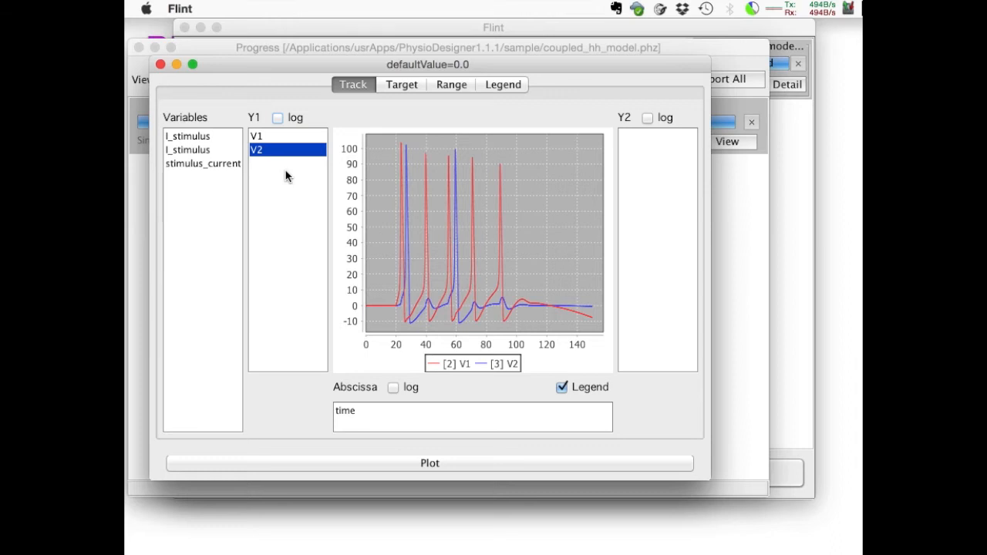
{"action": "left_click_drag", "start_coordinate": [189, 170], "coordinate": [635, 184]}
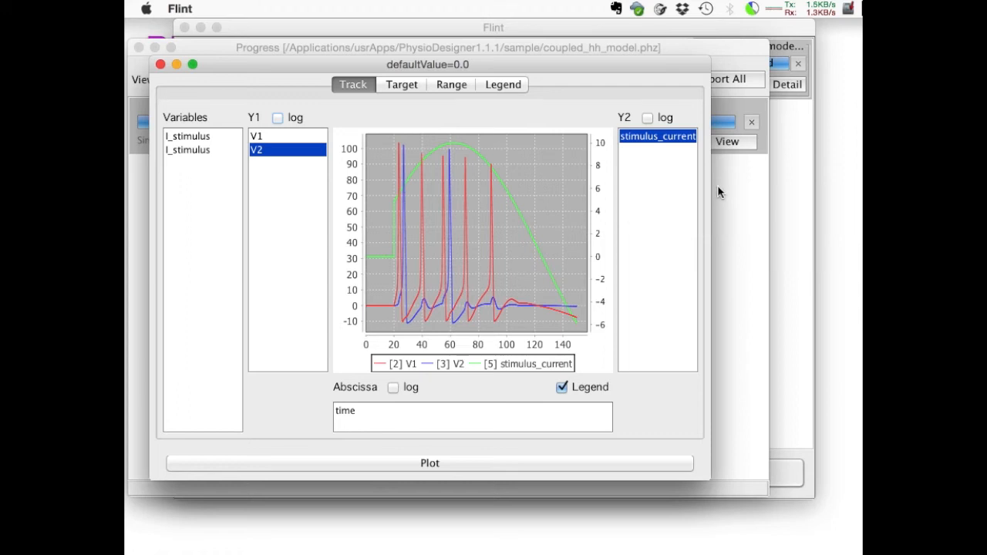
{"action": "left_click", "coordinate": [160, 65]}
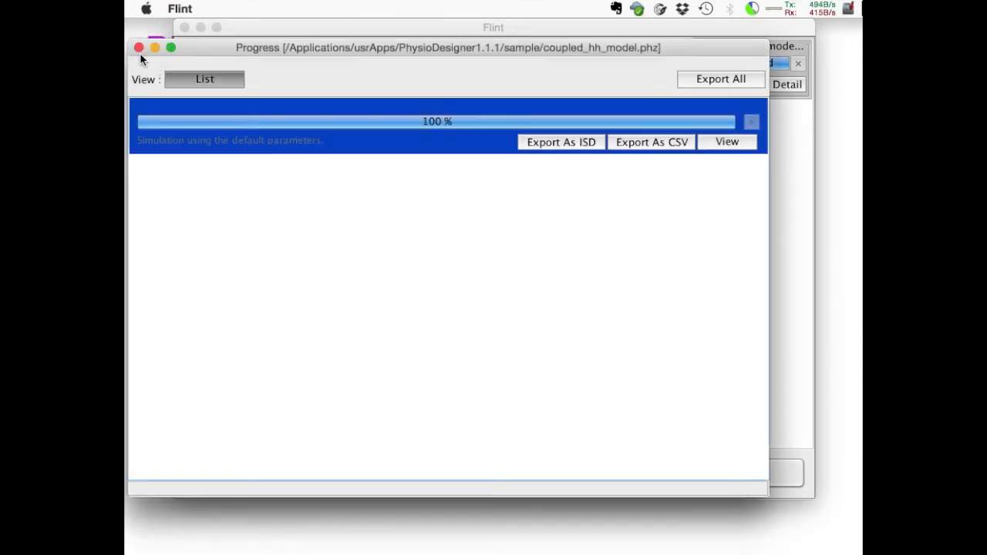
{"action": "left_click", "coordinate": [139, 48]}
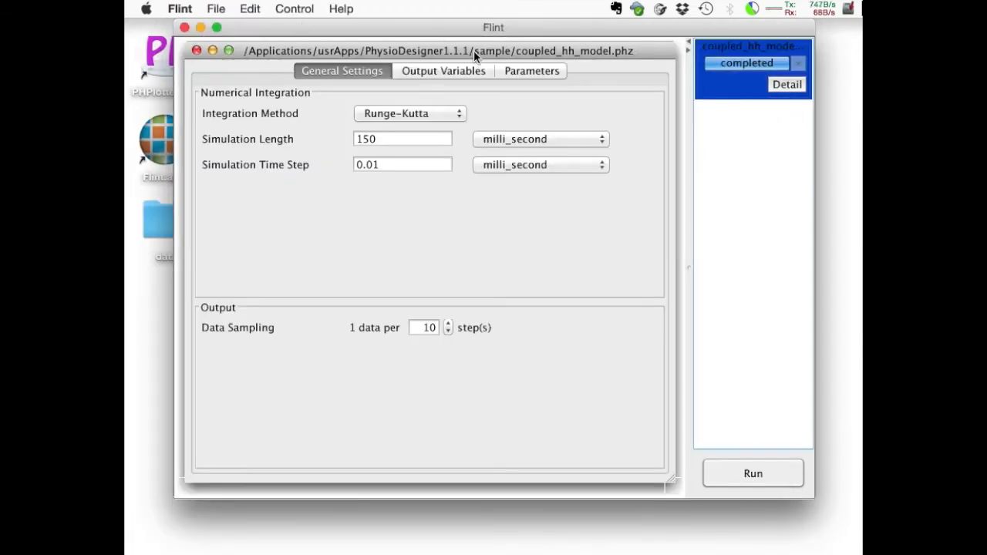
Find the current pulse generator's frequency parameter, and start defining a value set named p_G of type Interval.
{"action": "left_click", "coordinate": [532, 70]}
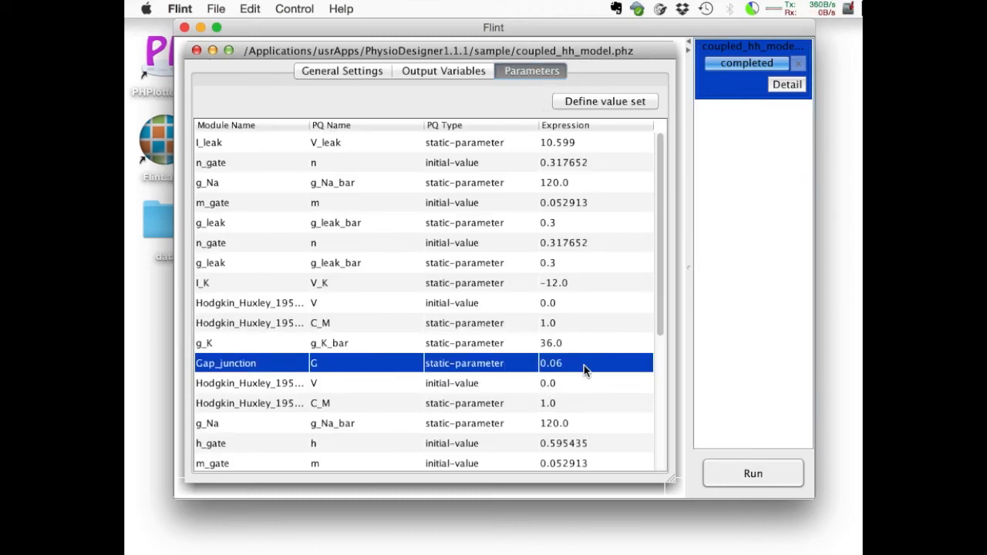
{"action": "scroll", "coordinate": [584, 368], "scroll_direction": "down", "scroll_amount": 2}
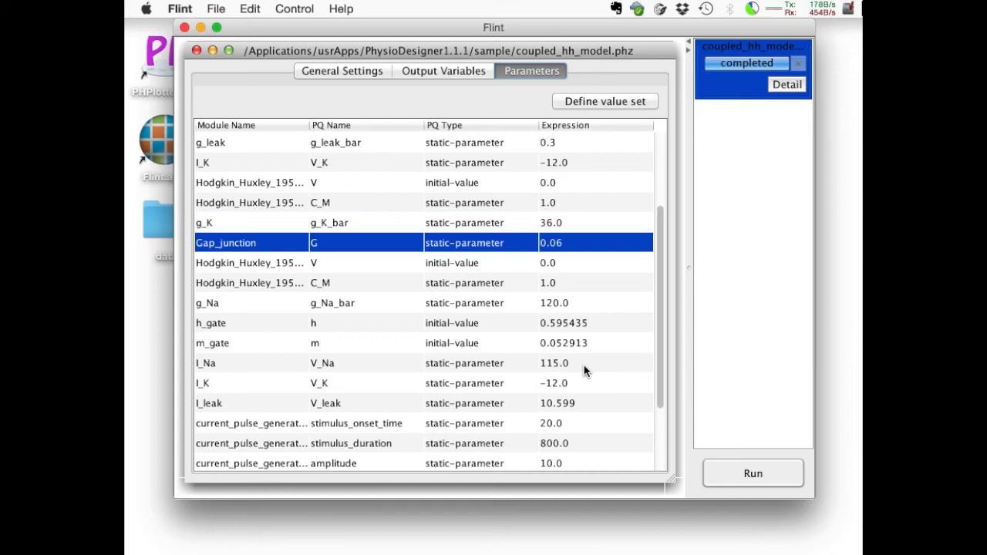
{"action": "scroll", "coordinate": [584, 371], "scroll_direction": "down", "scroll_amount": 2}
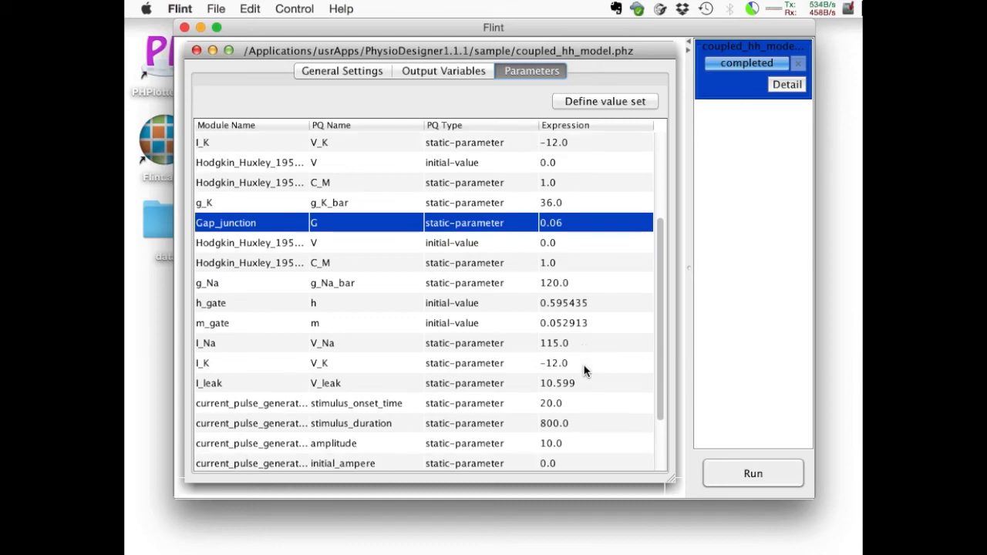
{"action": "scroll", "coordinate": [584, 371], "scroll_direction": "down", "scroll_amount": 3}
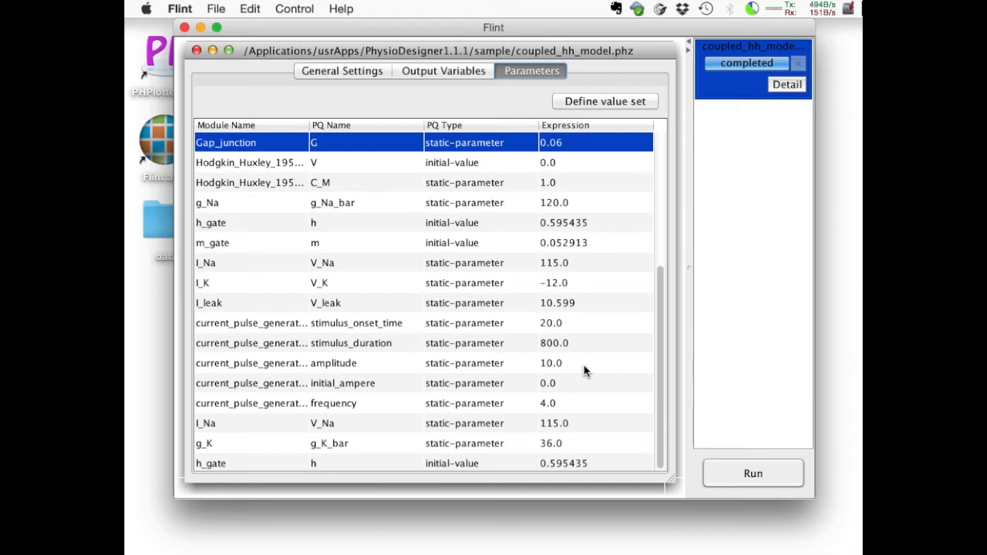
{"action": "left_click", "coordinate": [594, 403]}
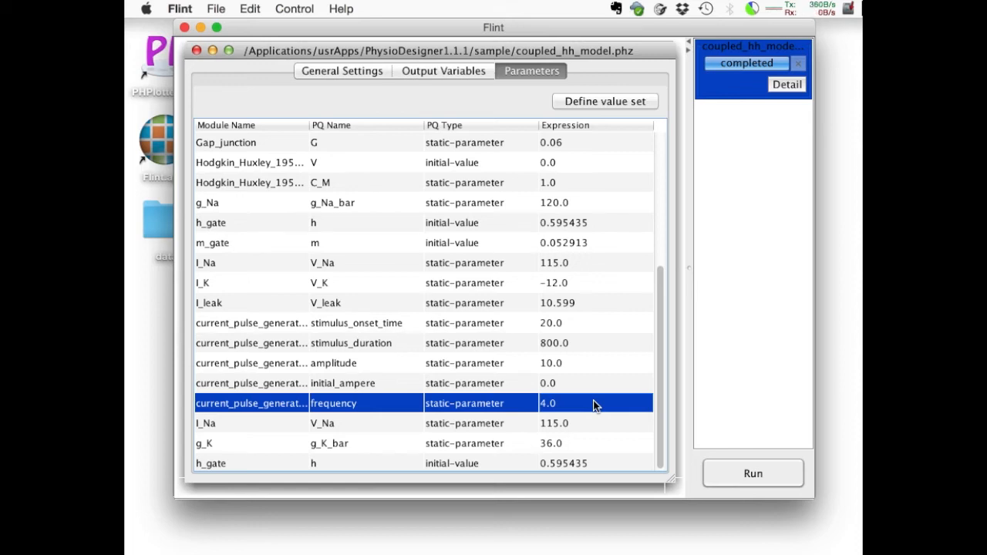
{"action": "left_click", "coordinate": [594, 101]}
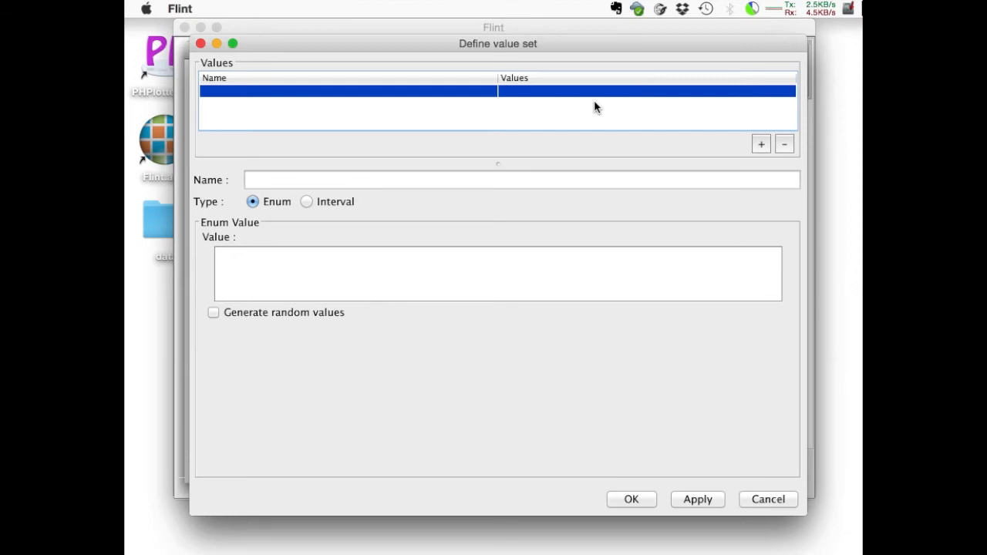
{"action": "left_click", "coordinate": [486, 178]}
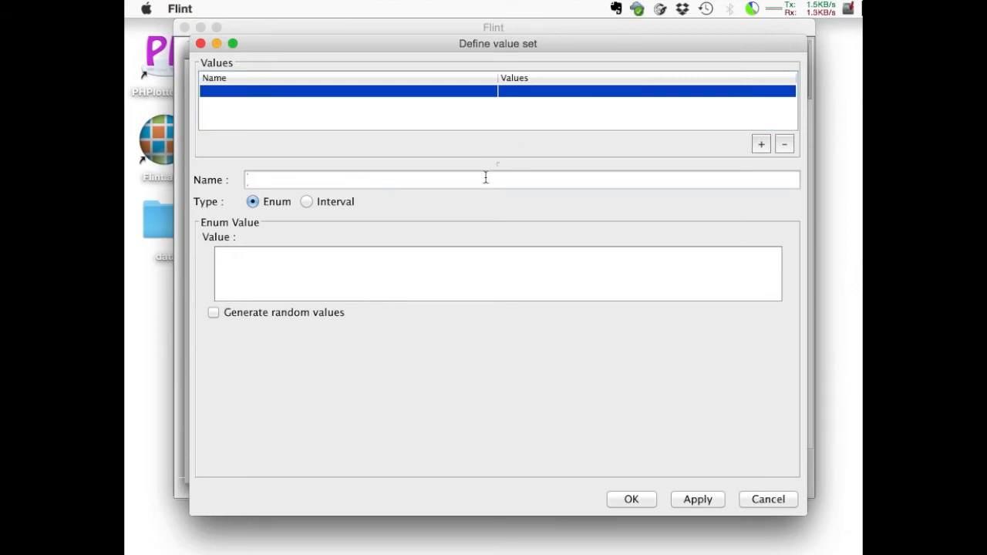
{"action": "type", "text": "p_G"}
{"action": "left_click", "coordinate": [307, 201]}
{"action": "left_click", "coordinate": [305, 244]}
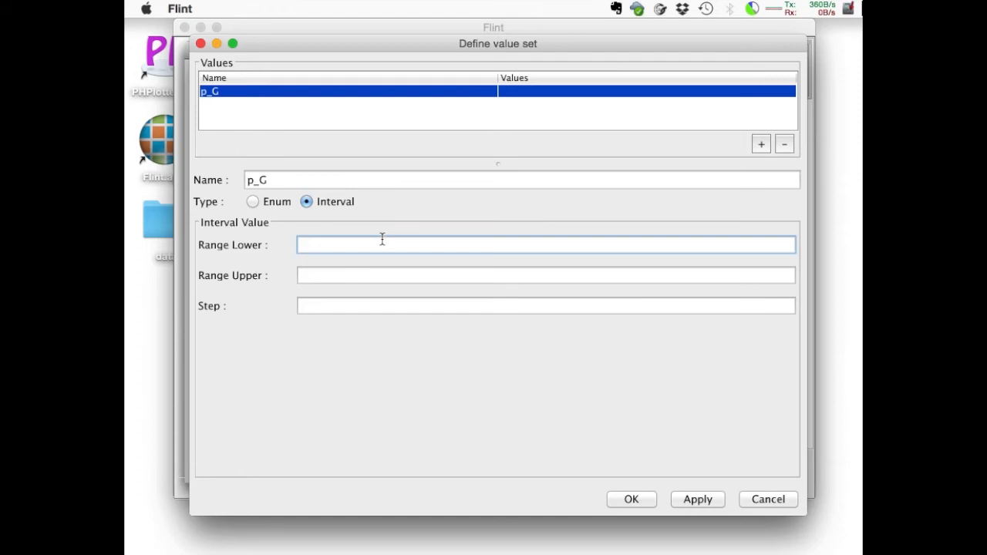
Set the p_G interval to a lower range of 0.04, an upper range of 0.13 and a step of 0.03.
{"action": "type", "text": "0.04"}
{"action": "key", "text": "Tab"}
{"action": "type", "text": "0."}
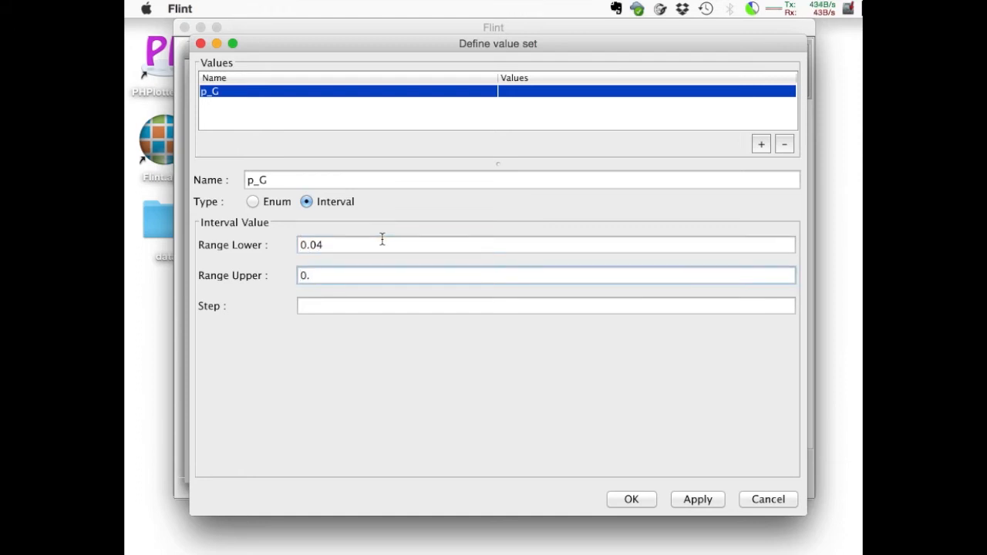
{"action": "type", "text": "13"}
{"action": "key", "text": "Tab"}
{"action": "type", "text": "0.03"}
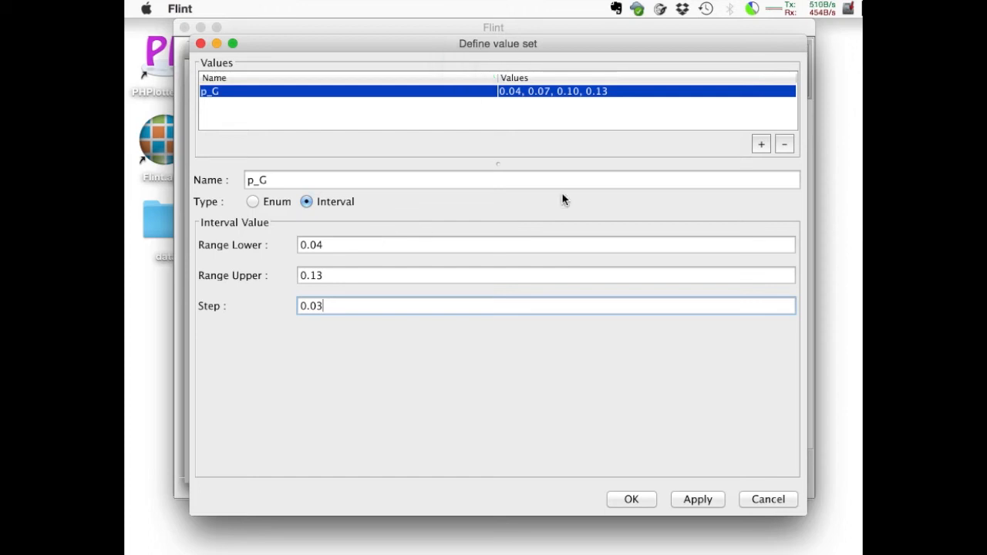
Add a second value set named p_freq with the enum values 3,4,5, and accept the value set definitions.
{"action": "left_click", "coordinate": [761, 147]}
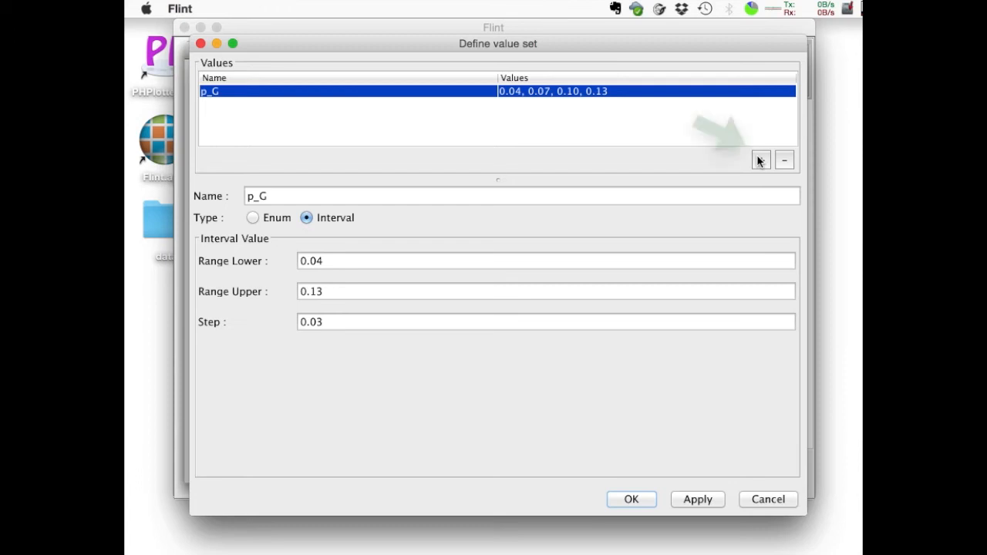
{"action": "left_click", "coordinate": [761, 159]}
{"action": "type", "text": "p_freq"}
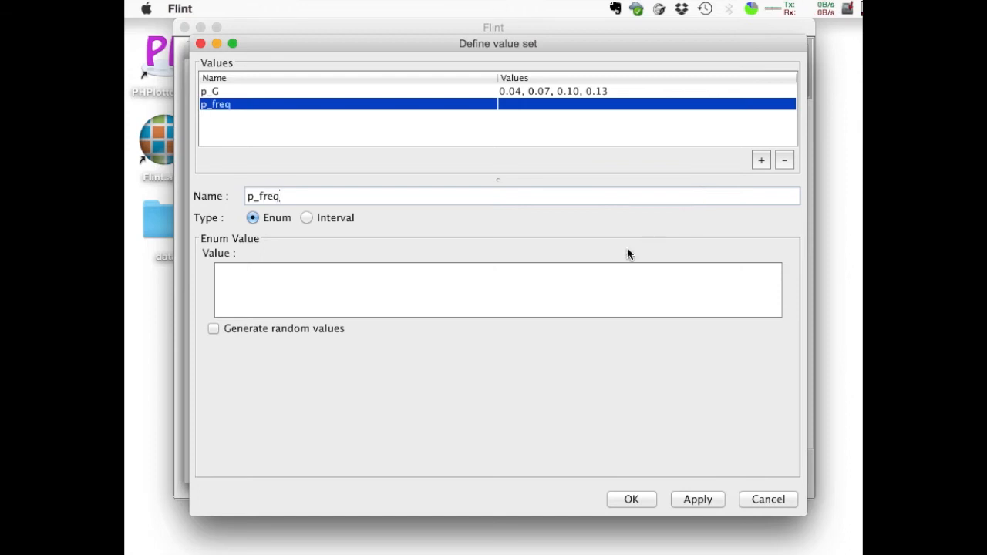
{"action": "left_click", "coordinate": [600, 285]}
{"action": "type", "text": "3,4,5"}
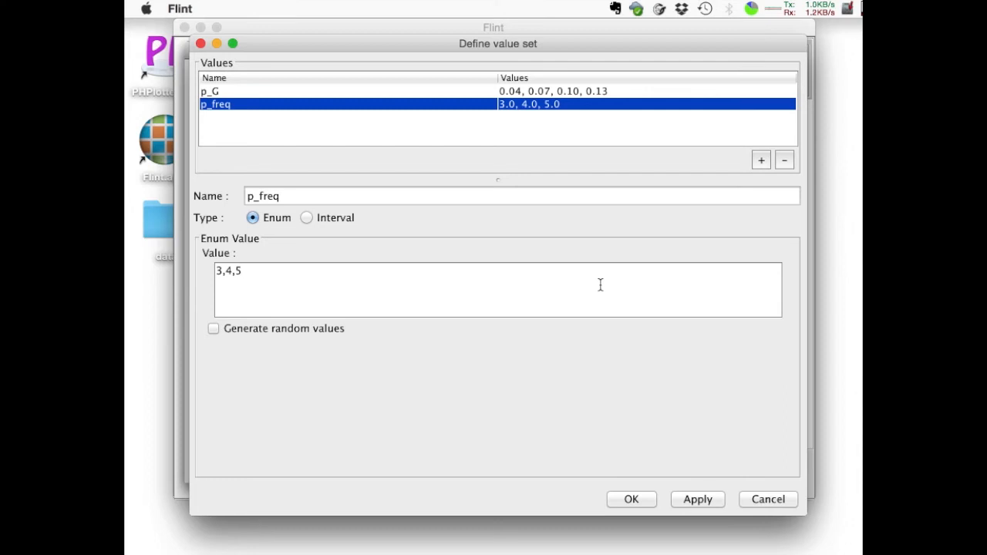
{"action": "left_click", "coordinate": [632, 500]}
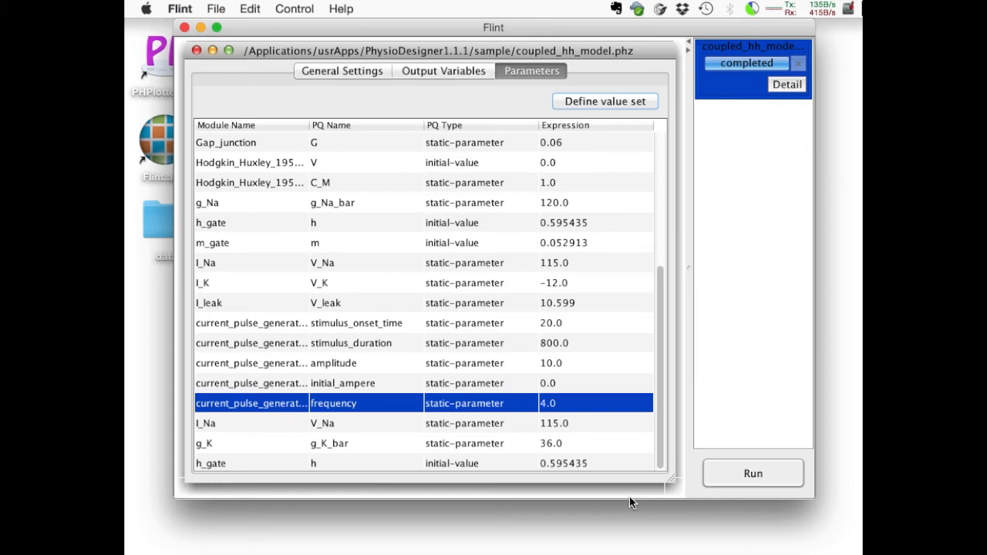
Set the expression of the current pulse generator's frequency parameter to p_freq.
{"action": "double_click", "coordinate": [578, 402]}
{"action": "key", "text": "BackSpace"}
{"action": "key", "text": "BackSpace"}
{"action": "key", "text": "BackSpace"}
{"action": "type", "text": "p"}
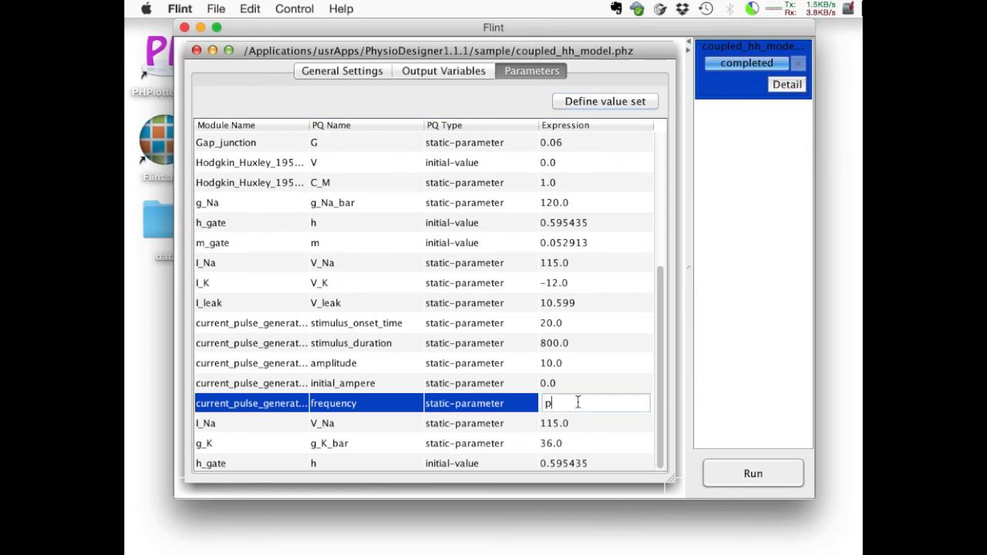
{"action": "type", "text": "_freq"}
{"action": "key", "text": "Return"}
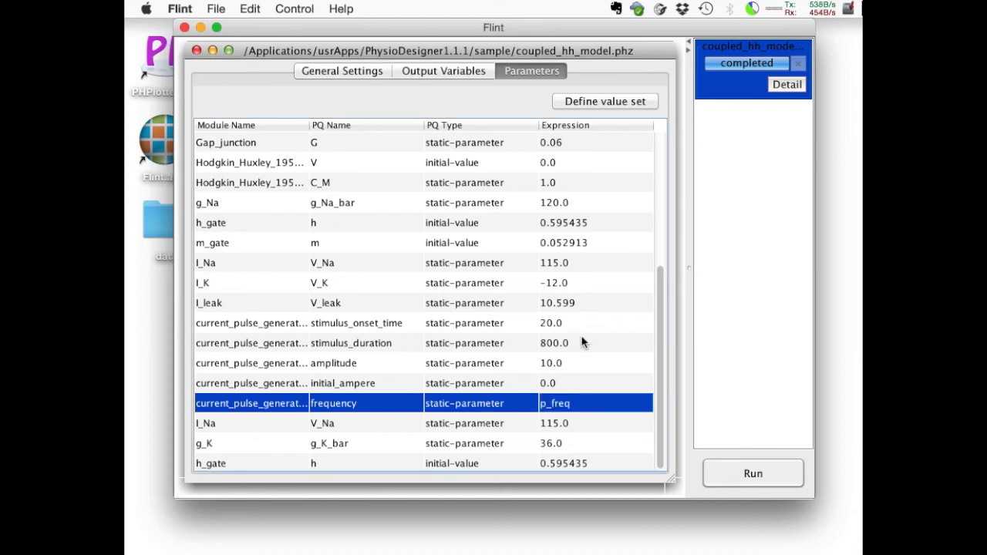
Set the expression of the Gap_junction parameter G to p_G.
{"action": "double_click", "coordinate": [575, 141]}
{"action": "key", "text": "BackSpace"}
{"action": "key", "text": "BackSpace"}
{"action": "key", "text": "BackSpace"}
{"action": "key", "text": "BackSpace"}
{"action": "type", "text": "p_G"}
{"action": "key", "text": "Return"}
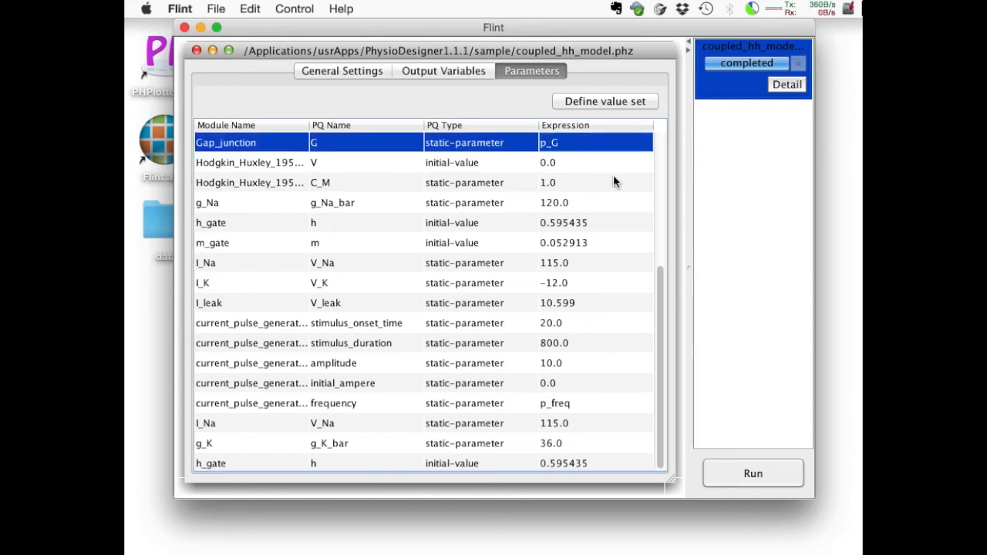
Run the parameter sweep simulation and open its detailed progress list.
{"action": "left_click", "coordinate": [744, 473]}
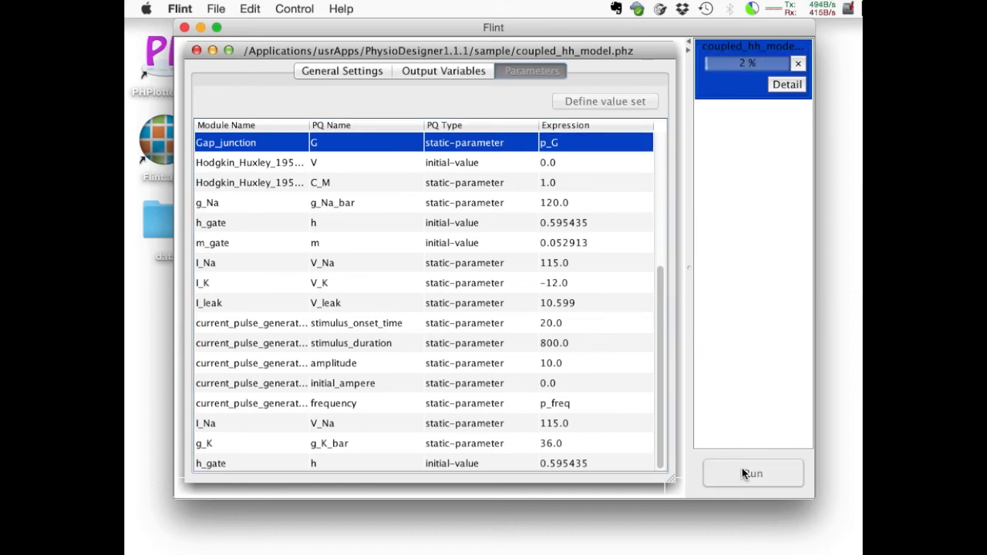
{"action": "left_click", "coordinate": [782, 90]}
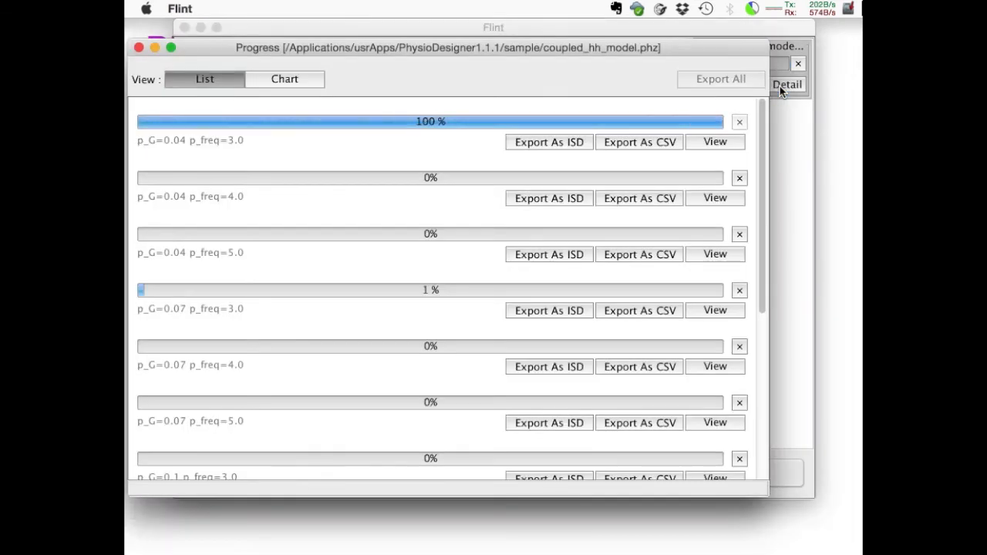
Monitor the parameter sweep in list and chart views until it completes, dismiss the completion notice, and return to the progress list.
{"action": "scroll", "coordinate": [471, 389], "scroll_direction": "down", "scroll_amount": 10}
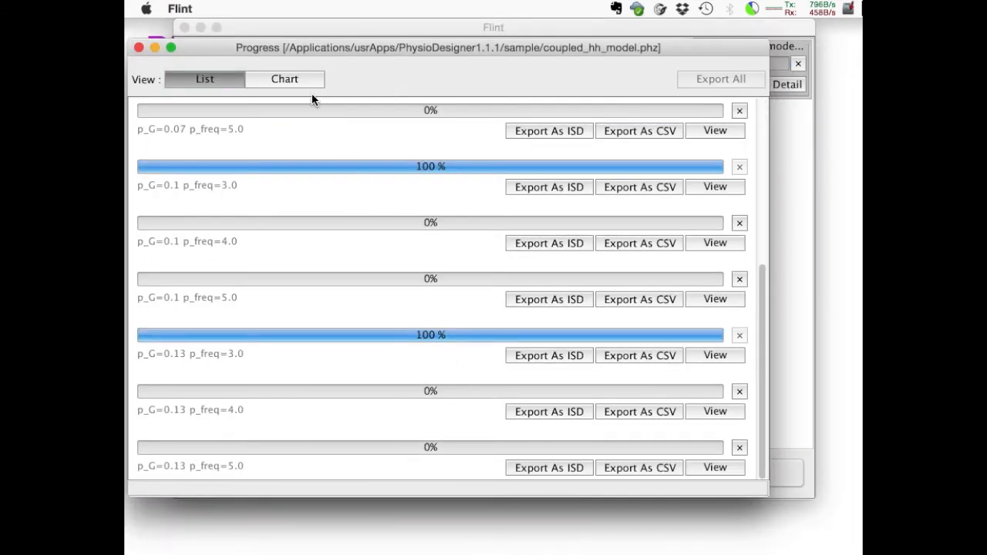
{"action": "left_click", "coordinate": [294, 79]}
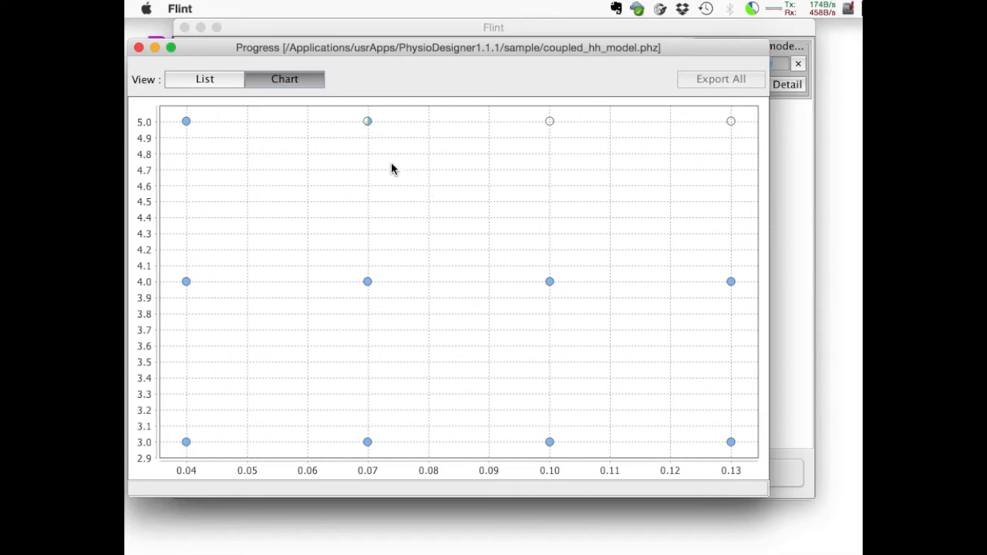
{"action": "left_click", "coordinate": [222, 85]}
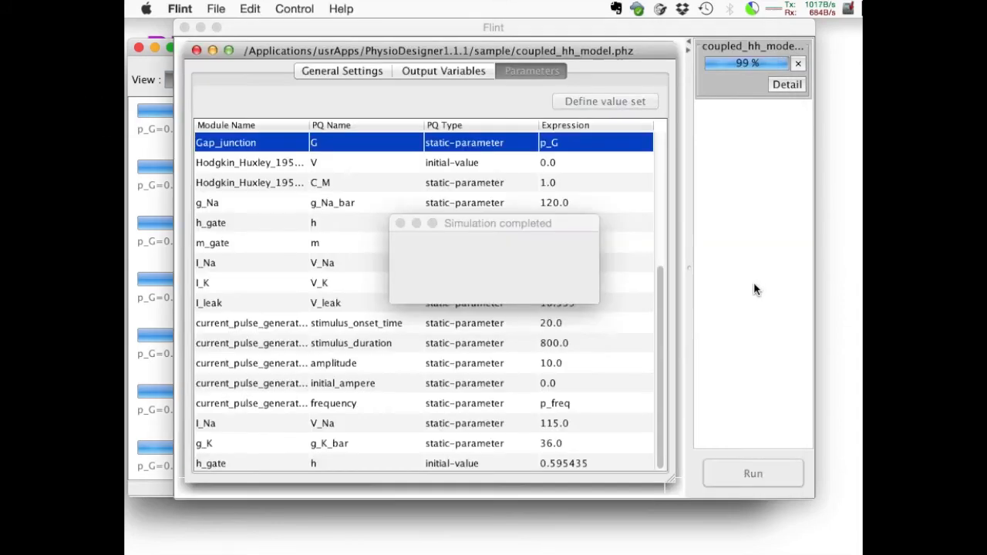
{"action": "left_click", "coordinate": [550, 281]}
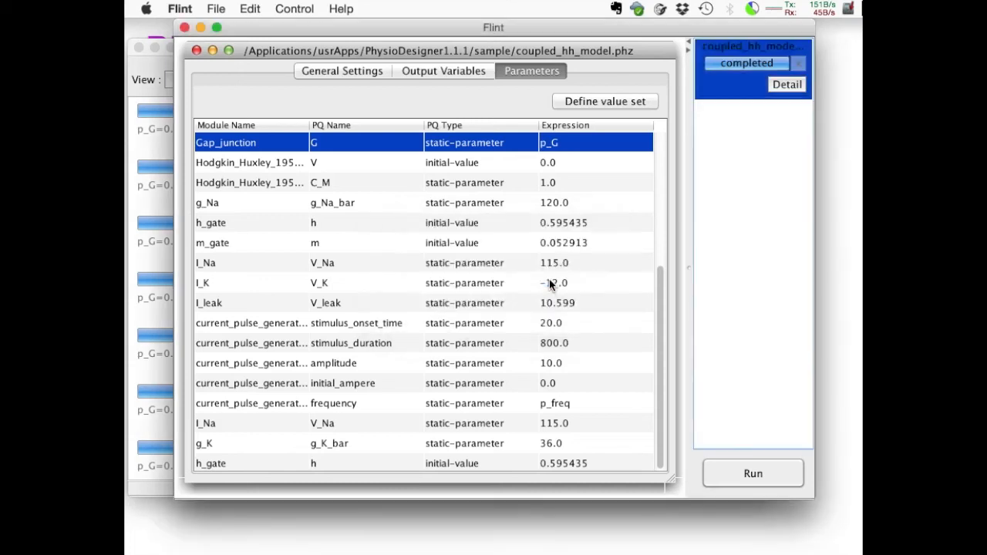
{"action": "left_click", "coordinate": [154, 258]}
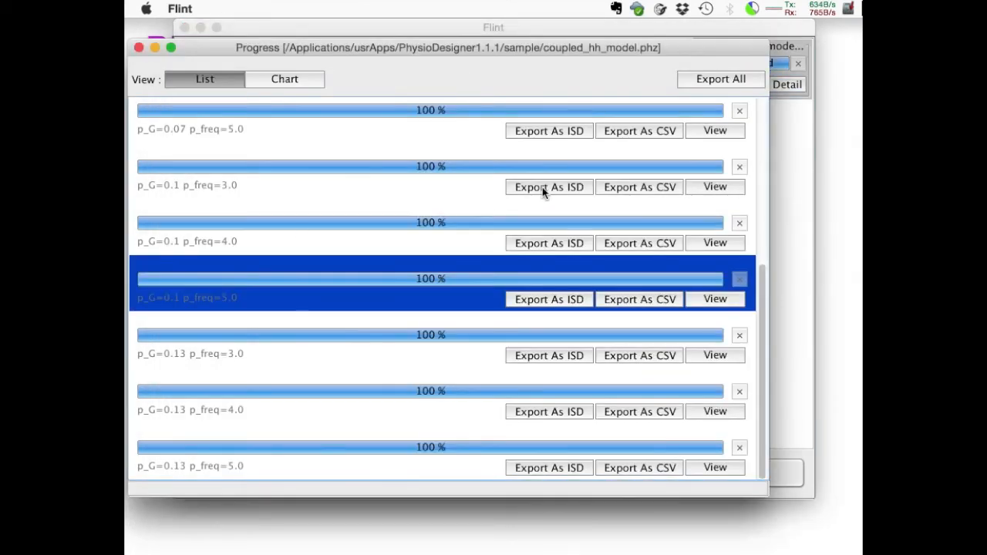
View the p_G=0.04, p_freq=3.0 result with V1 and V2 on the Y1 axis and stimulus_current on Y2, and close the plot.
{"action": "scroll", "coordinate": [545, 193], "scroll_direction": "up", "scroll_amount": 5}
{"action": "left_click", "coordinate": [712, 144]}
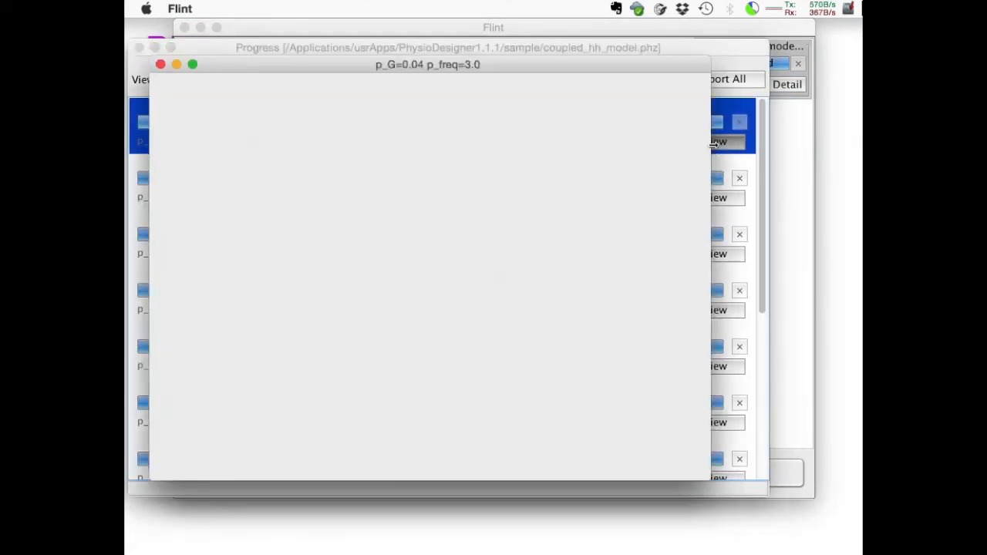
{"action": "left_click_drag", "start_coordinate": [185, 165], "coordinate": [293, 172]}
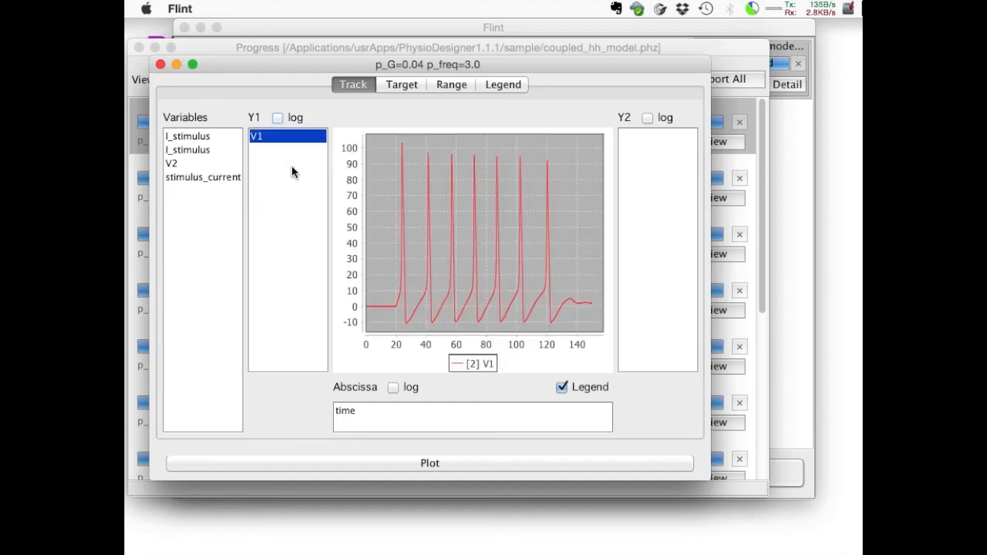
{"action": "left_click_drag", "start_coordinate": [223, 163], "coordinate": [298, 176]}
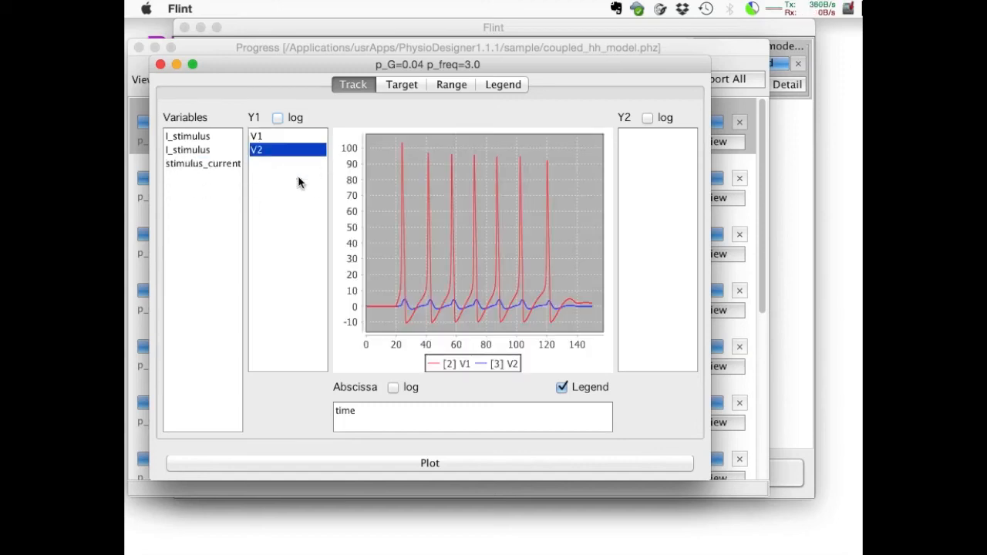
{"action": "left_click", "coordinate": [187, 167]}
{"action": "left_click_drag", "start_coordinate": [186, 167], "coordinate": [638, 221]}
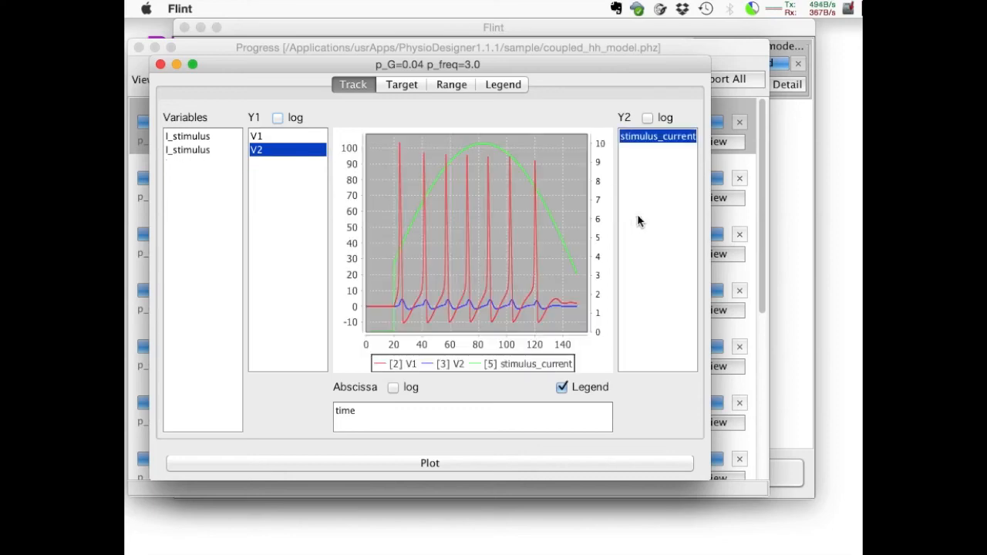
{"action": "left_click", "coordinate": [160, 64]}
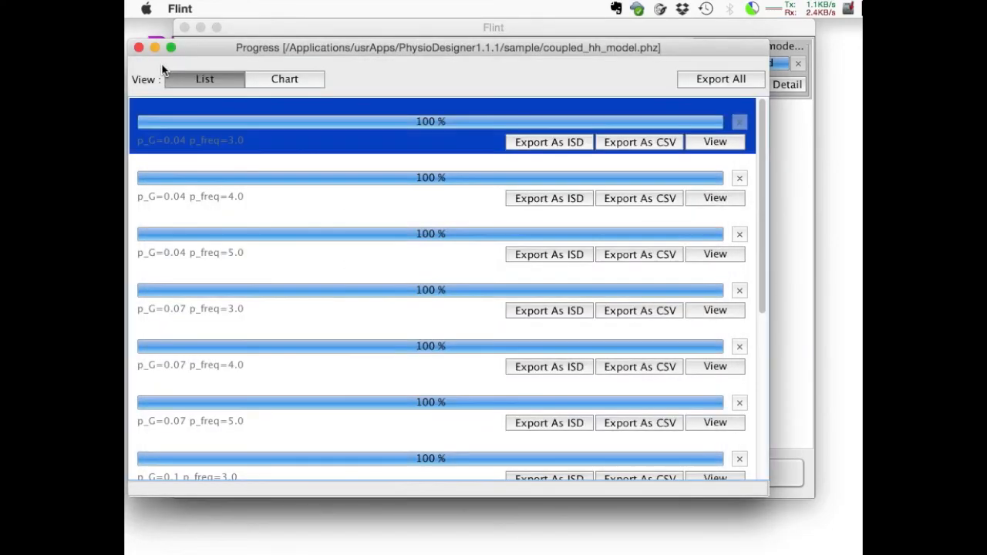
From the chart view, plot V1 and V2 on Y1 and stimulus_current on Y2 for p_G=0.07, p_freq=4.0, and close the plot.
{"action": "left_click", "coordinate": [293, 78]}
{"action": "left_click", "coordinate": [368, 284]}
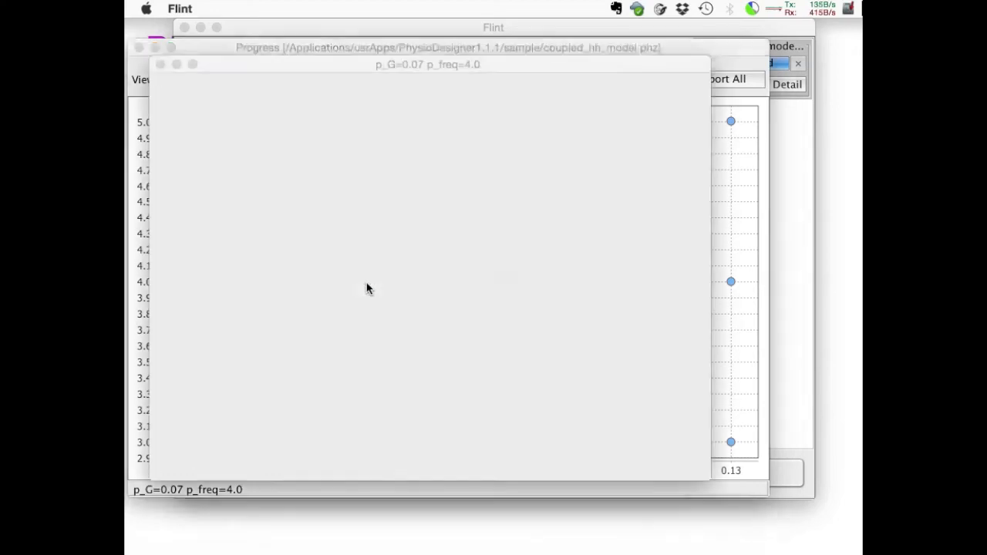
{"action": "left_click", "coordinate": [213, 168]}
{"action": "left_click_drag", "start_coordinate": [213, 168], "coordinate": [661, 210]}
{"action": "left_click_drag", "start_coordinate": [195, 166], "coordinate": [288, 180]}
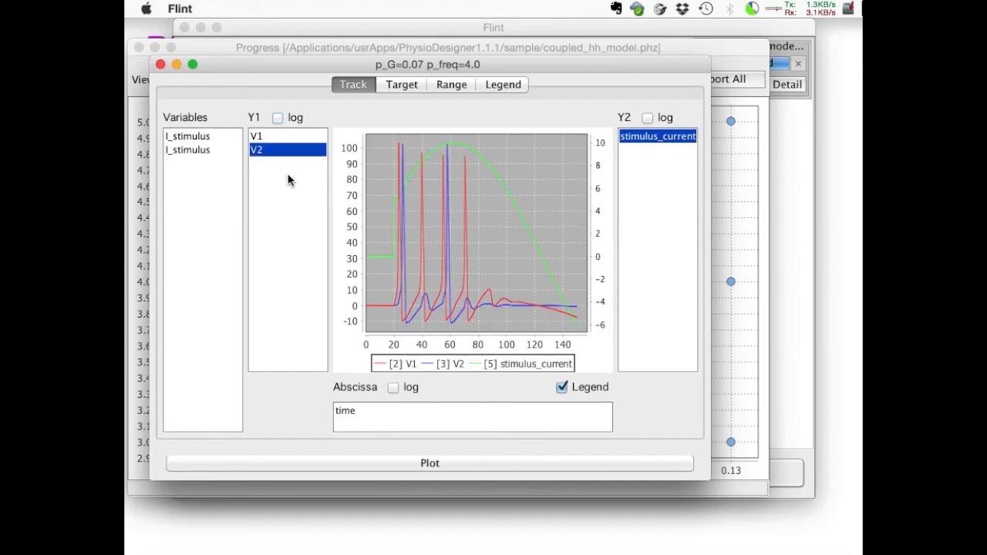
{"action": "left_click", "coordinate": [161, 64]}
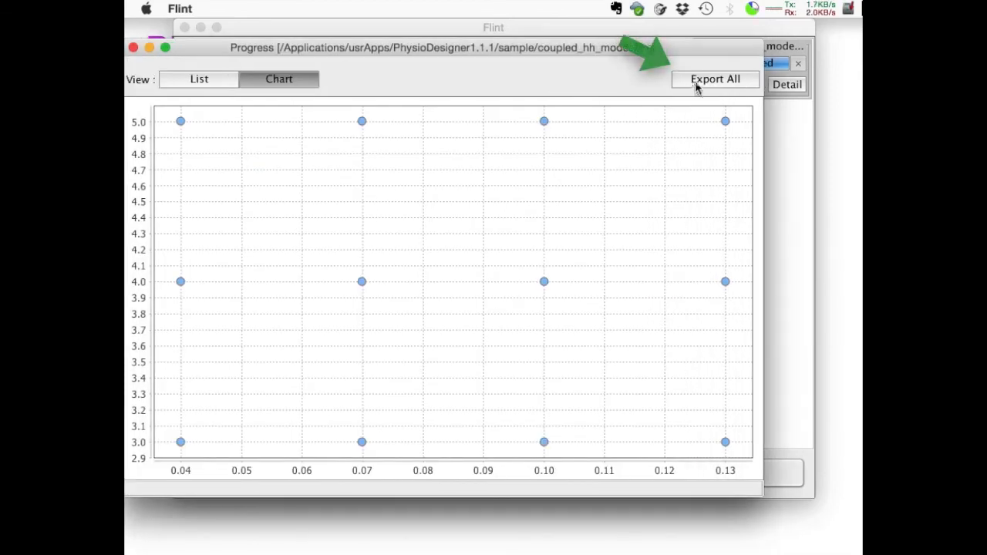
Export all sweep results into the data subfolder of the Desktop's data folder.
{"action": "left_click", "coordinate": [699, 83]}
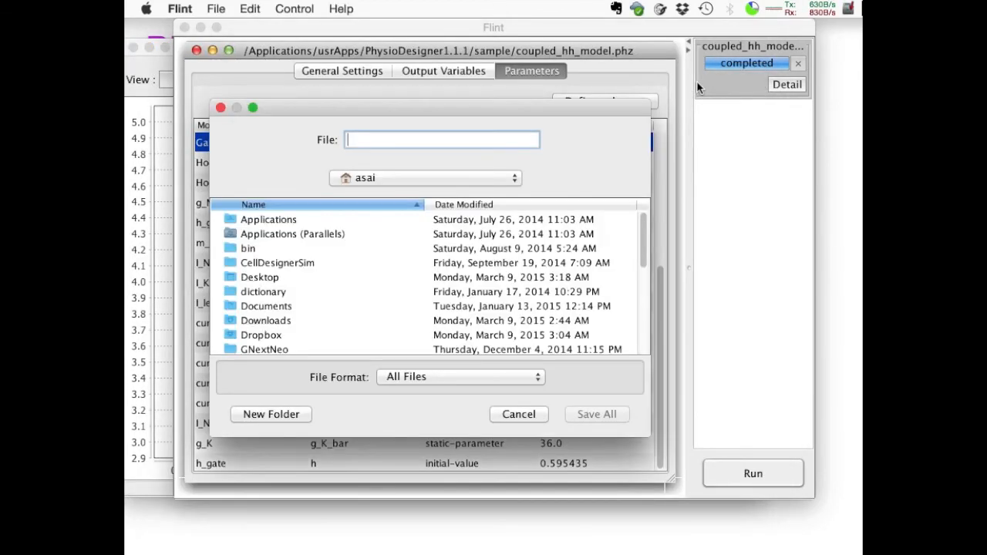
{"action": "double_click", "coordinate": [305, 279]}
{"action": "double_click", "coordinate": [246, 232]}
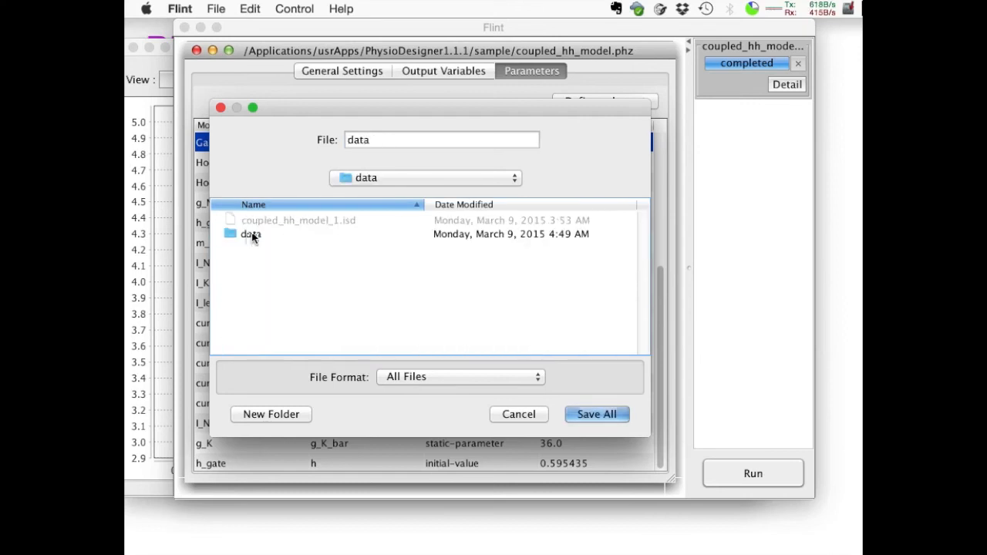
{"action": "left_click", "coordinate": [251, 232]}
{"action": "left_click", "coordinate": [595, 414]}
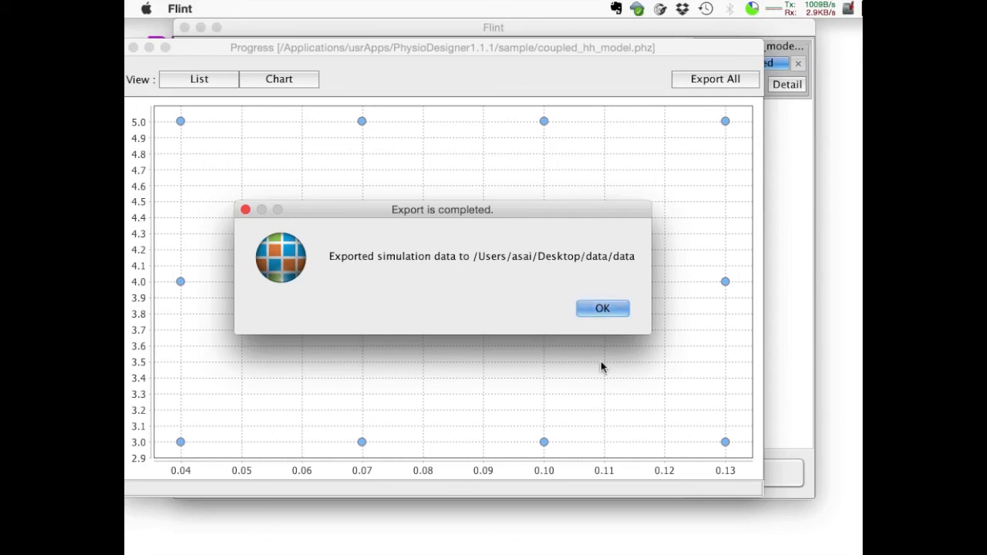
{"action": "left_click", "coordinate": [604, 309]}
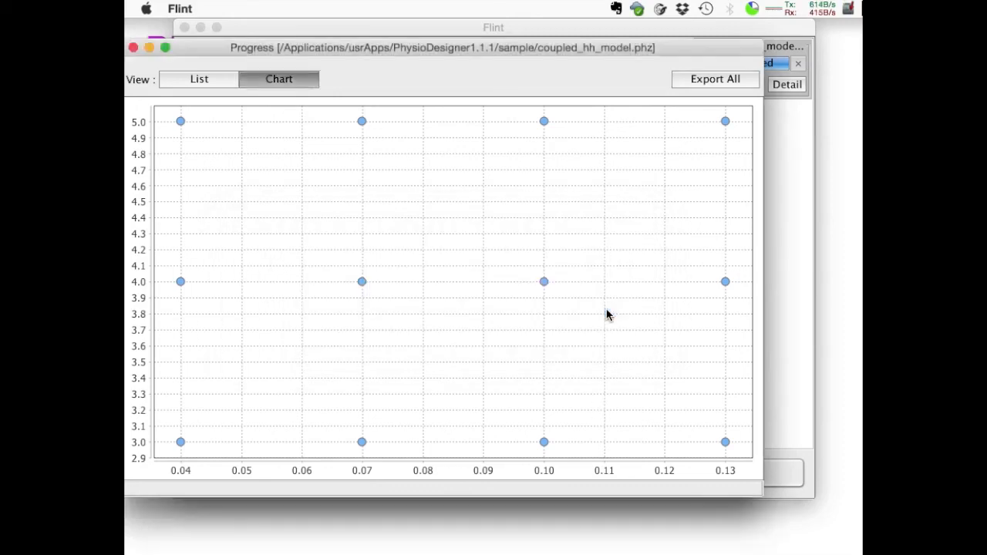
Browse the exported files in the nested data folder on the Desktop and open simulation.txt to read the parameter combinations.
{"action": "left_click_drag", "start_coordinate": [326, 48], "coordinate": [405, 49]}
{"action": "double_click", "coordinate": [160, 215]}
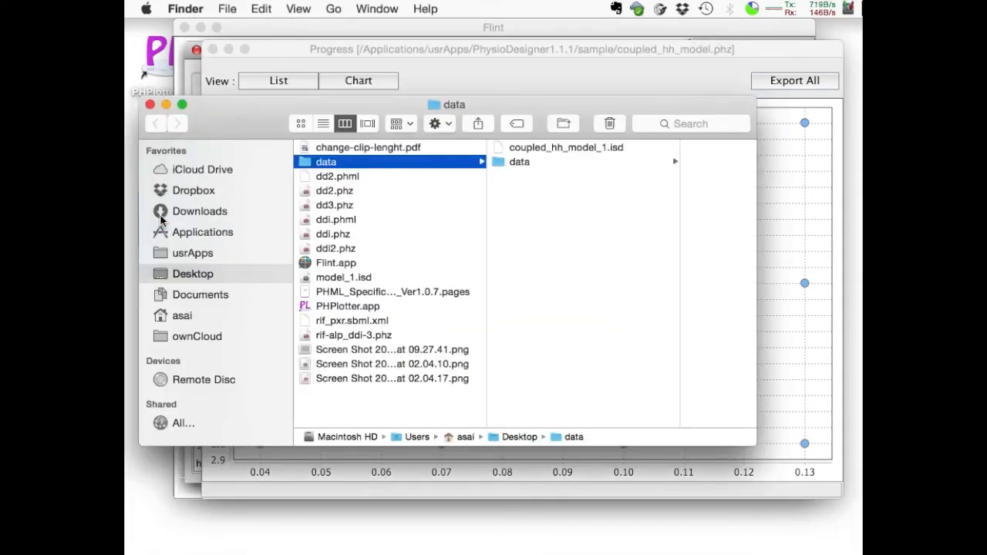
{"action": "left_click", "coordinate": [525, 162]}
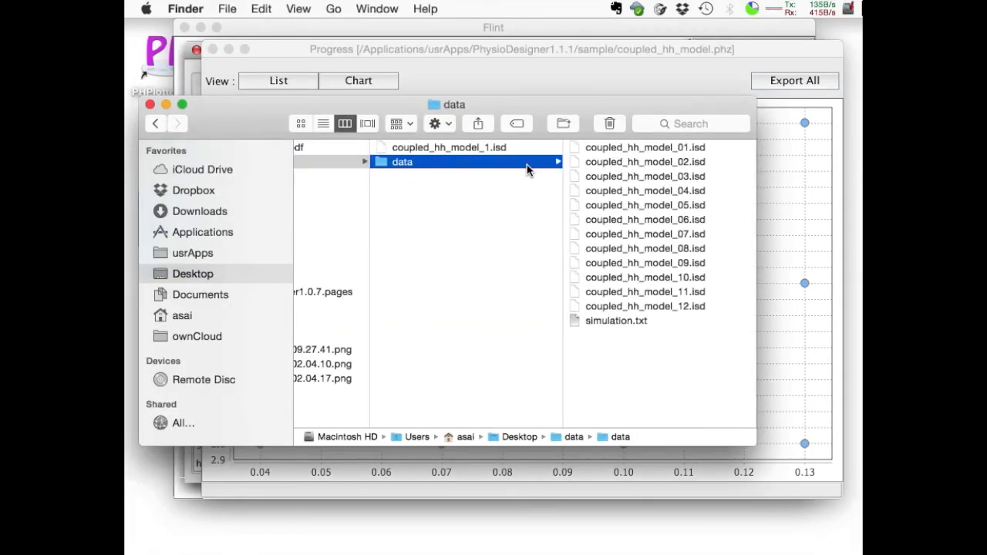
{"action": "double_click", "coordinate": [609, 322]}
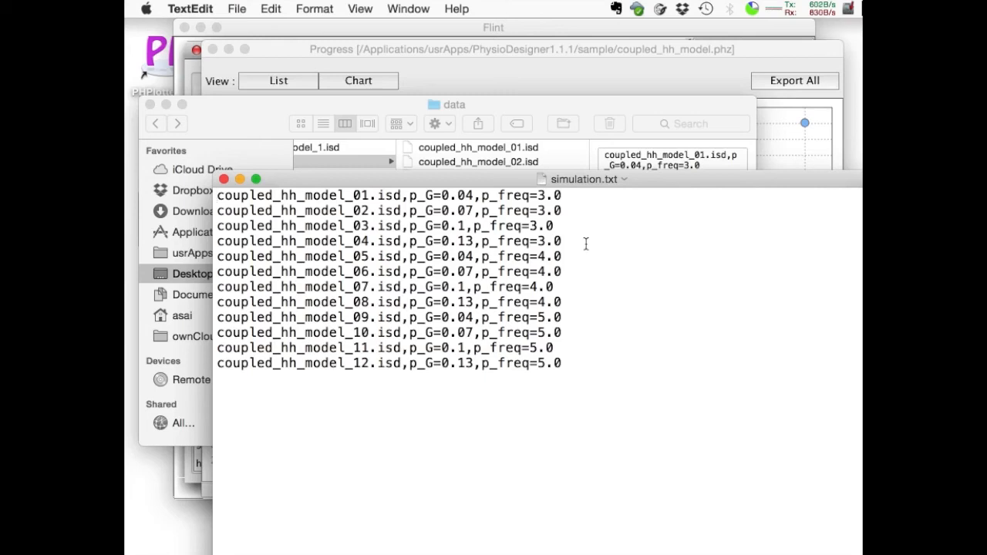
Switch to PHPlotter and add the exported data files coupled_hh_model_01.isd through coupled_hh_model_12.isd.
{"action": "double_click", "coordinate": [161, 73]}
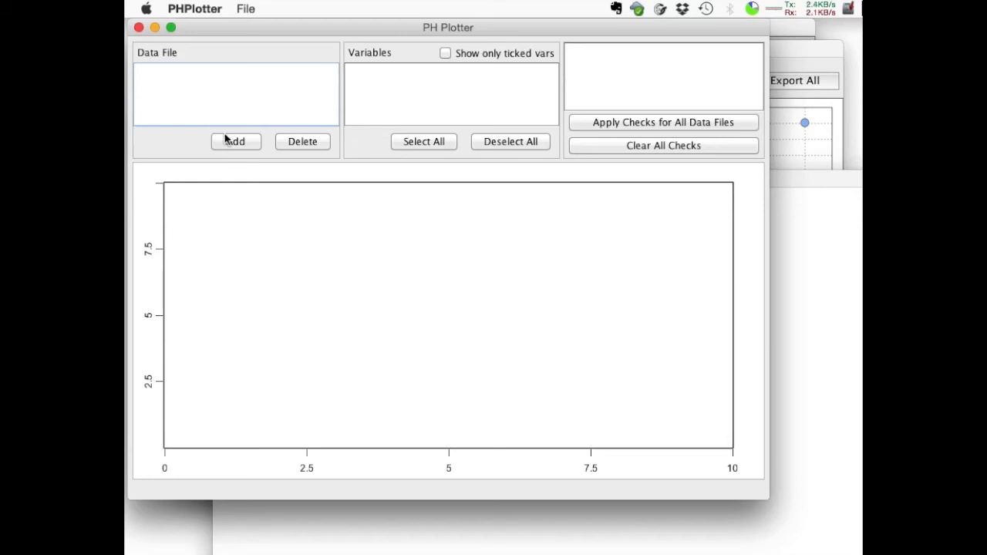
{"action": "left_click", "coordinate": [228, 139]}
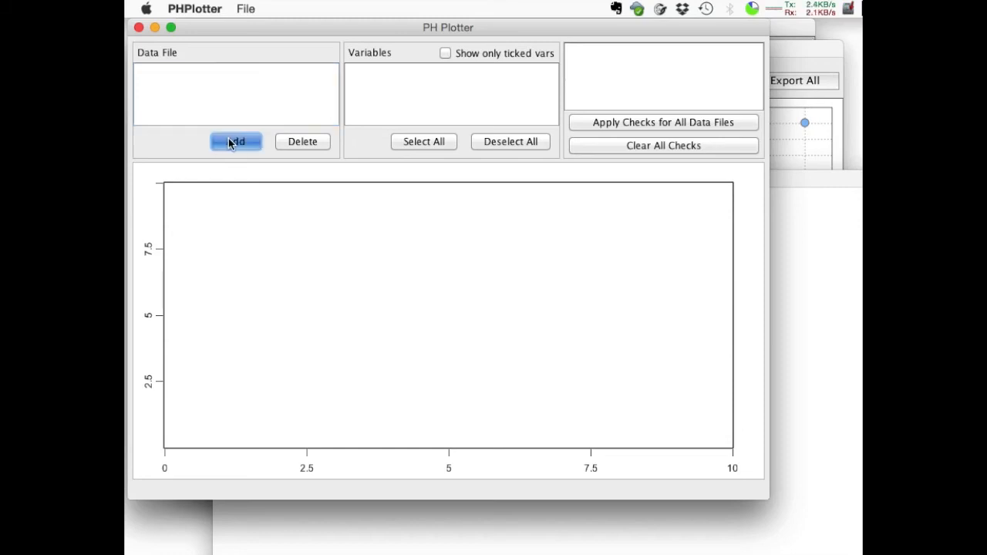
{"action": "left_click_drag", "start_coordinate": [552, 215], "coordinate": [327, 152]}
{"action": "left_click", "coordinate": [421, 174]}
{"action": "left_click", "coordinate": [409, 196]}
{"action": "double_click", "coordinate": [289, 274]}
{"action": "double_click", "coordinate": [274, 228]}
{"action": "double_click", "coordinate": [276, 230]}
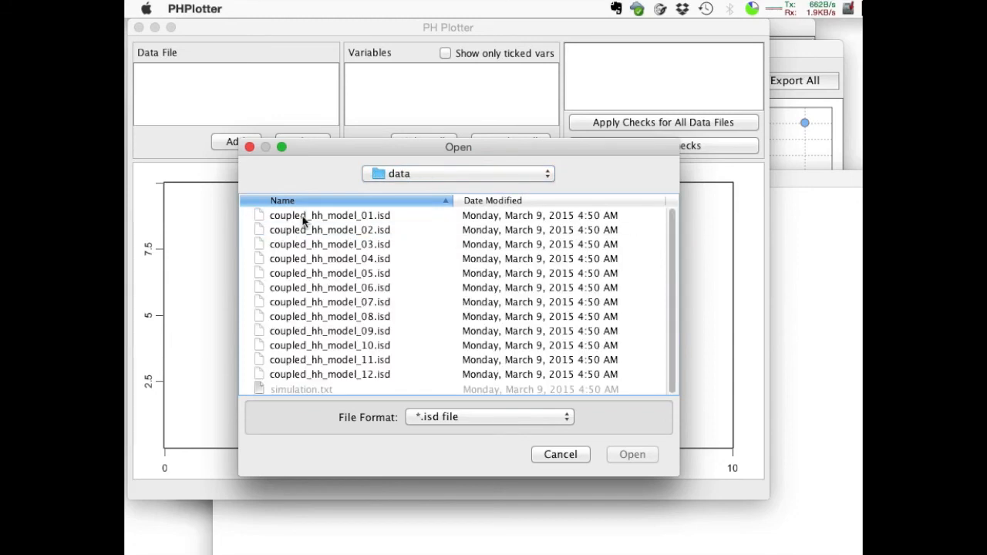
{"action": "left_click", "coordinate": [302, 218]}
{"action": "left_click", "coordinate": [299, 375], "text": "shift"}
{"action": "left_click", "coordinate": [628, 456]}
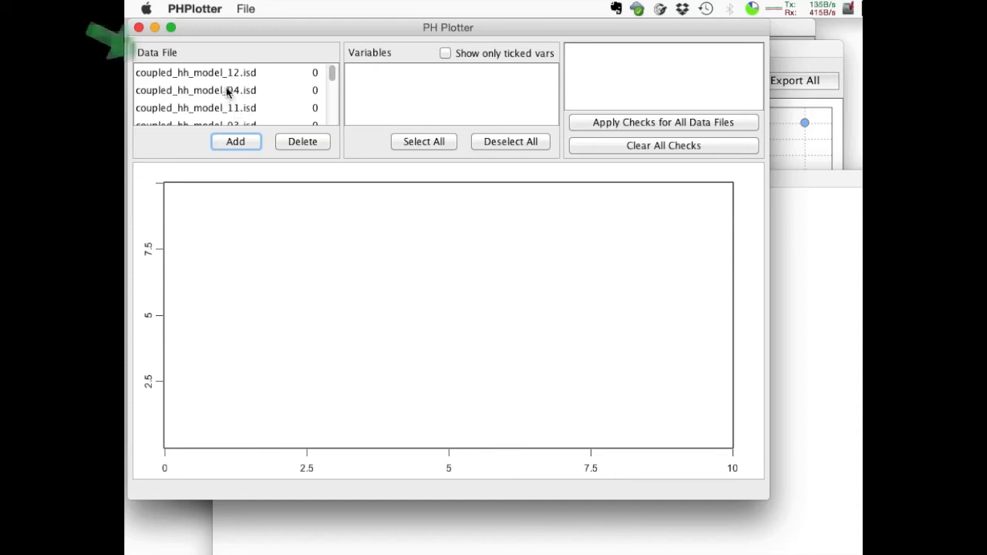
Plot V1, V2 and stimulus_current from coupled_hh_model_04.isd.
{"action": "left_click", "coordinate": [232, 90]}
{"action": "scroll", "coordinate": [392, 99], "scroll_direction": "down", "scroll_amount": 2}
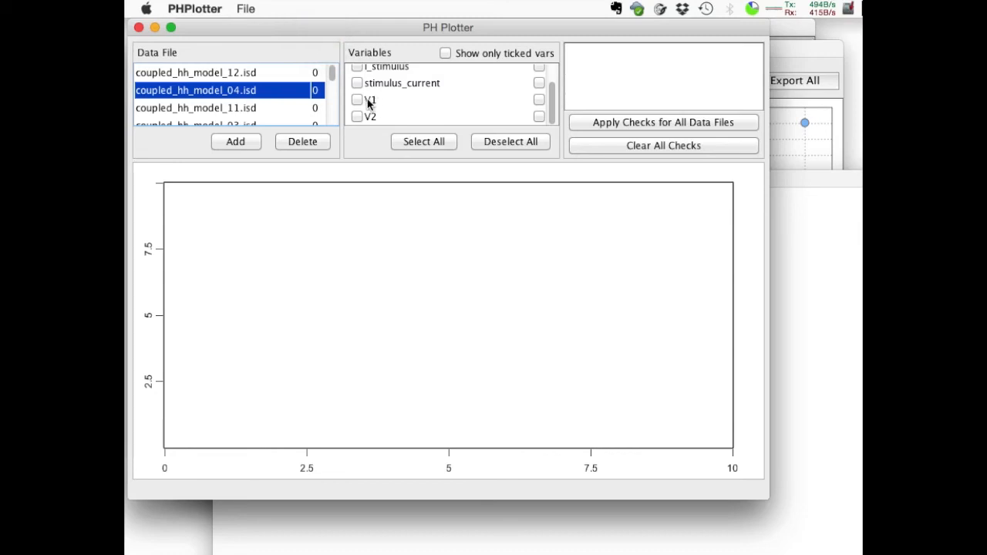
{"action": "left_click", "coordinate": [358, 100]}
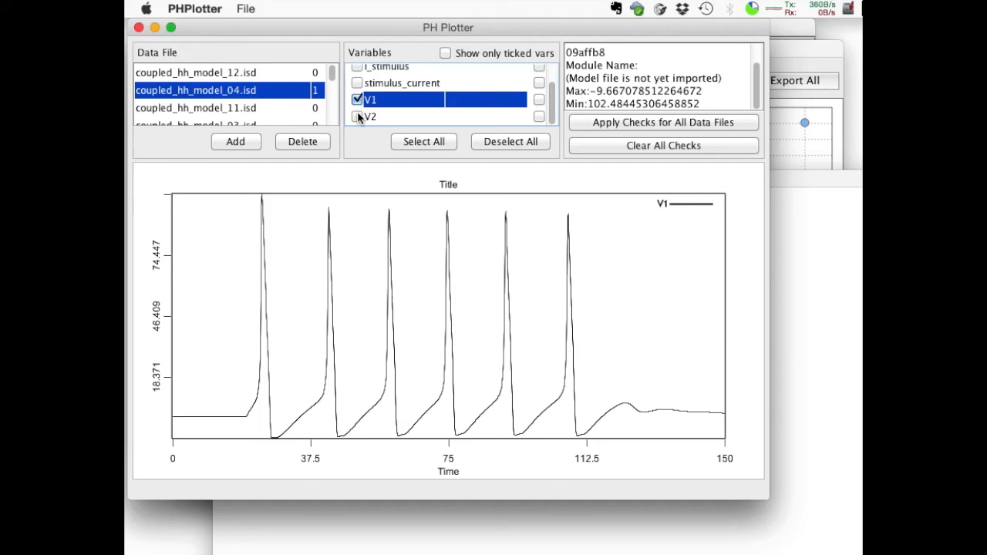
{"action": "left_click", "coordinate": [357, 116]}
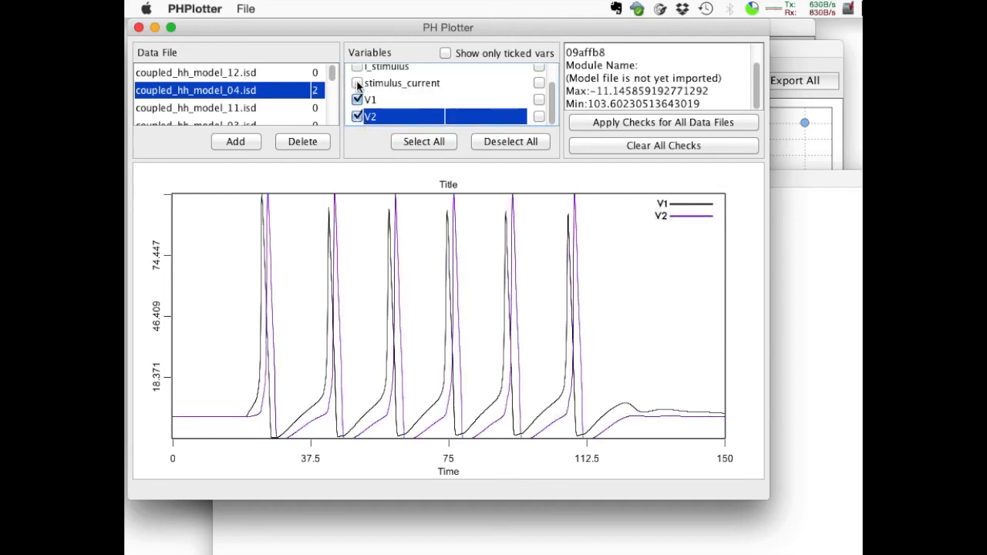
{"action": "left_click", "coordinate": [357, 83]}
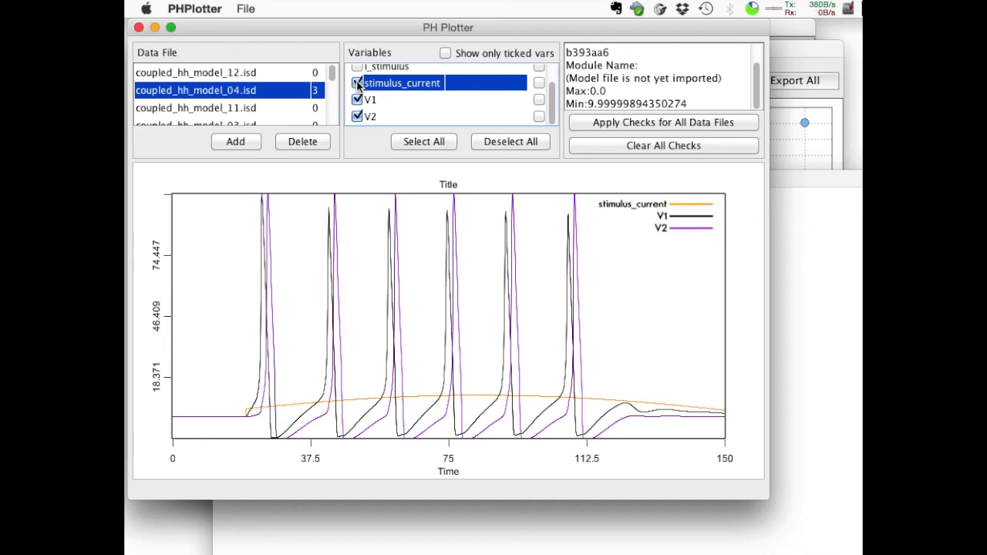
Assign stimulus_current to the secondary vertical axis and reset the plot's scaling.
{"action": "left_click", "coordinate": [539, 83]}
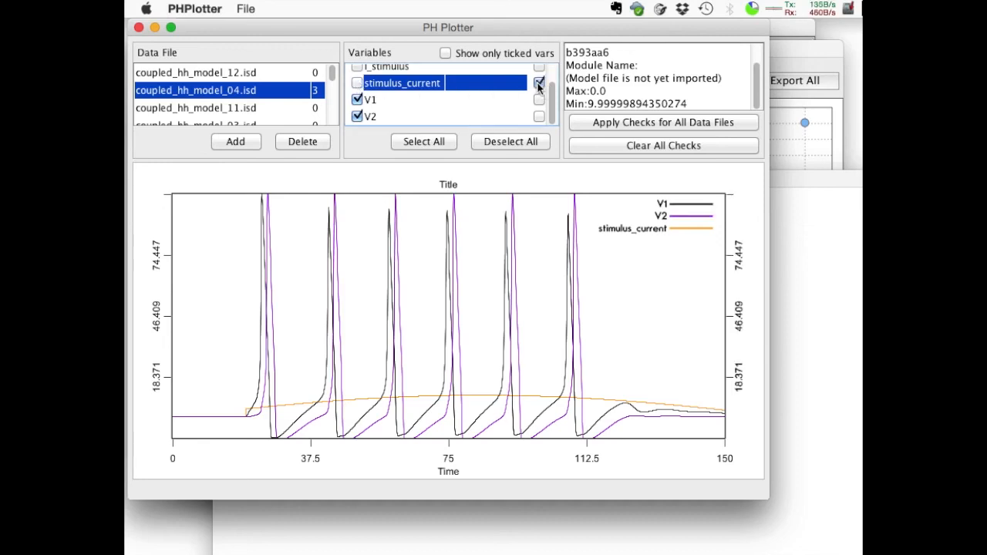
{"action": "right_click", "coordinate": [487, 293]}
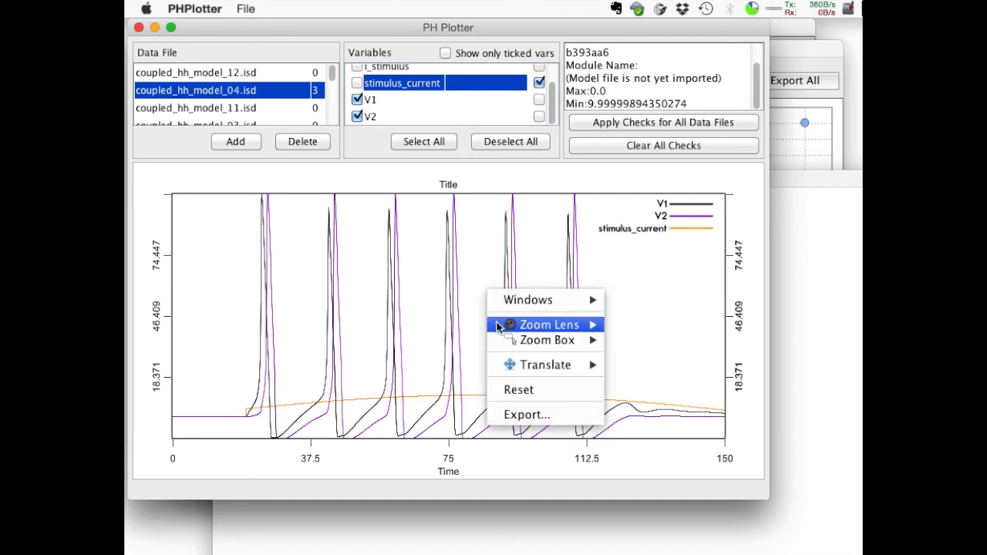
{"action": "left_click", "coordinate": [507, 391]}
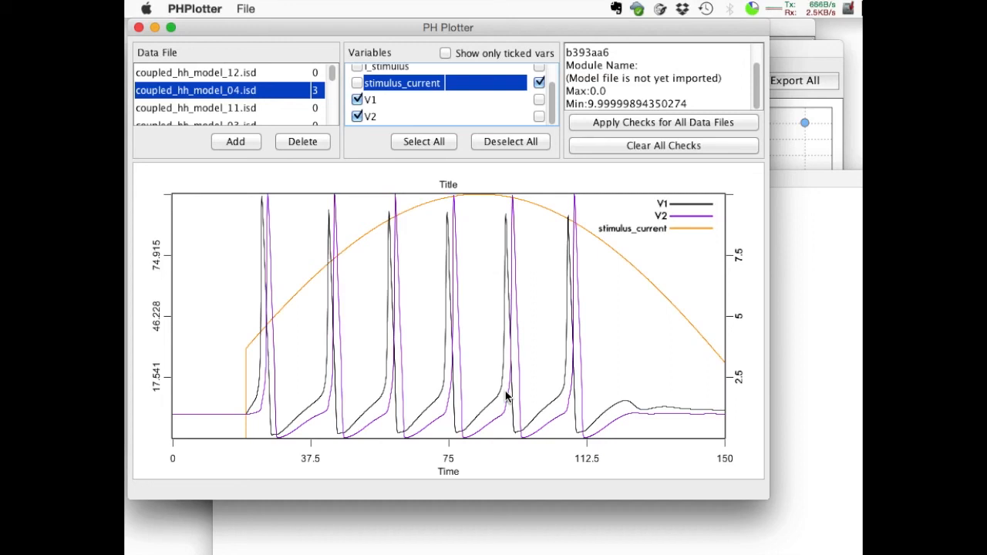
Plot stimulus_current alone for all data files by removing V1 and V2 and applying the checks everywhere, and clear all checks.
{"action": "left_click", "coordinate": [360, 101]}
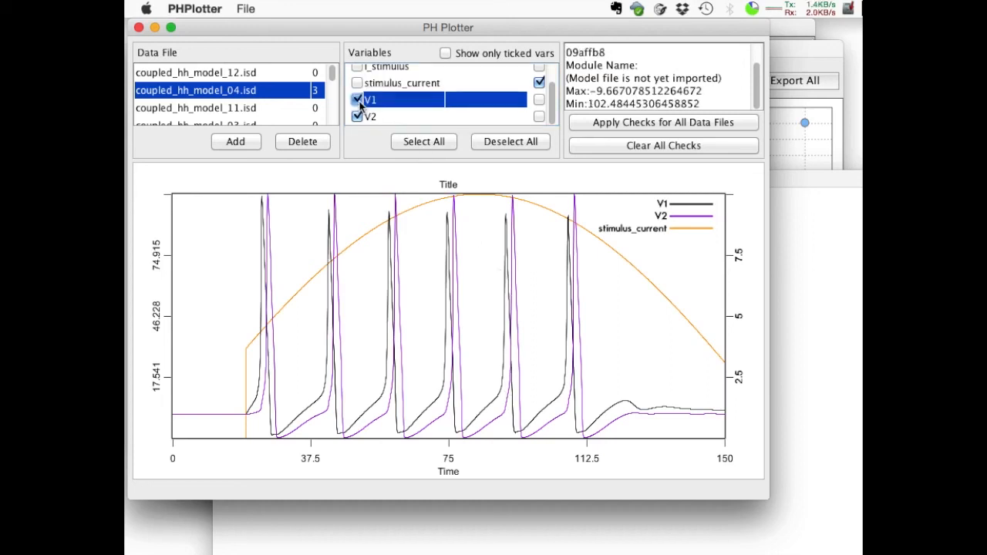
{"action": "left_click", "coordinate": [359, 100]}
{"action": "left_click", "coordinate": [358, 117]}
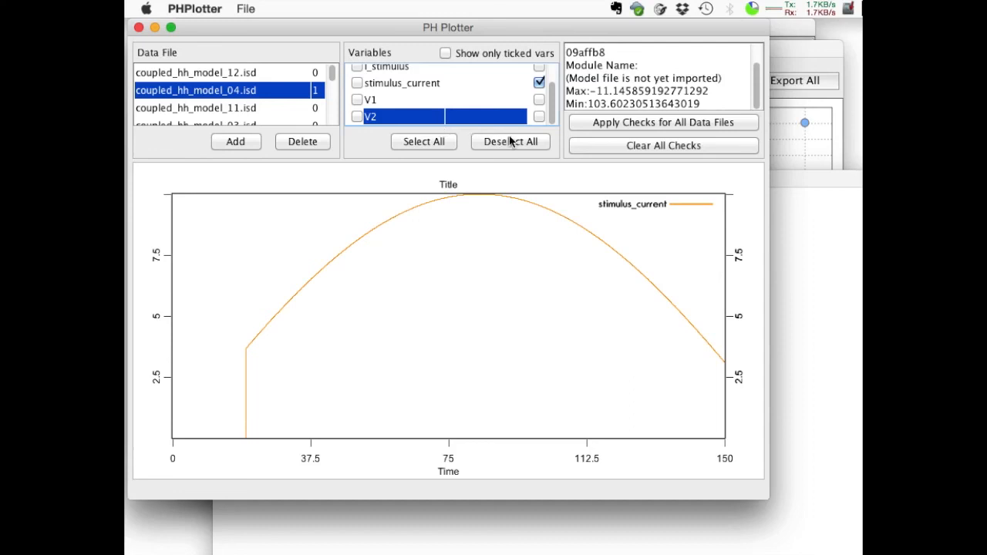
{"action": "left_click", "coordinate": [622, 124]}
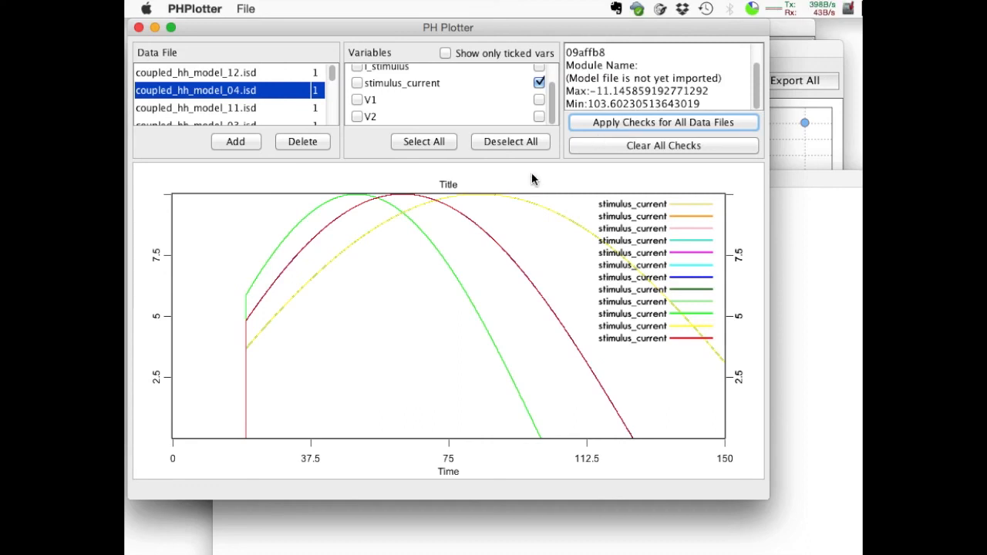
{"action": "left_click", "coordinate": [595, 147]}
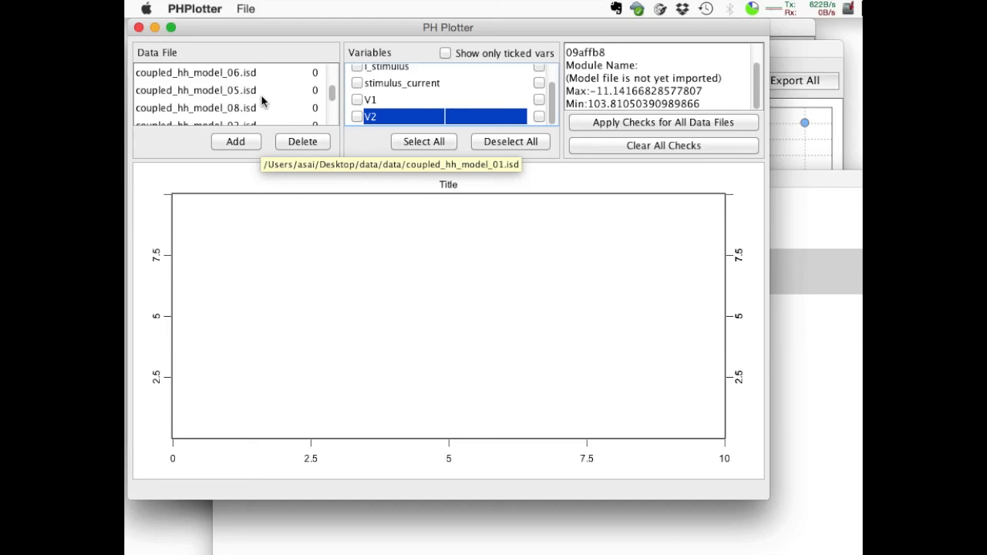
Plot V1 and V2 from coupled_hh_model_06.isd.
{"action": "left_click", "coordinate": [252, 74]}
{"action": "left_click", "coordinate": [358, 100]}
{"action": "left_click", "coordinate": [358, 117]}
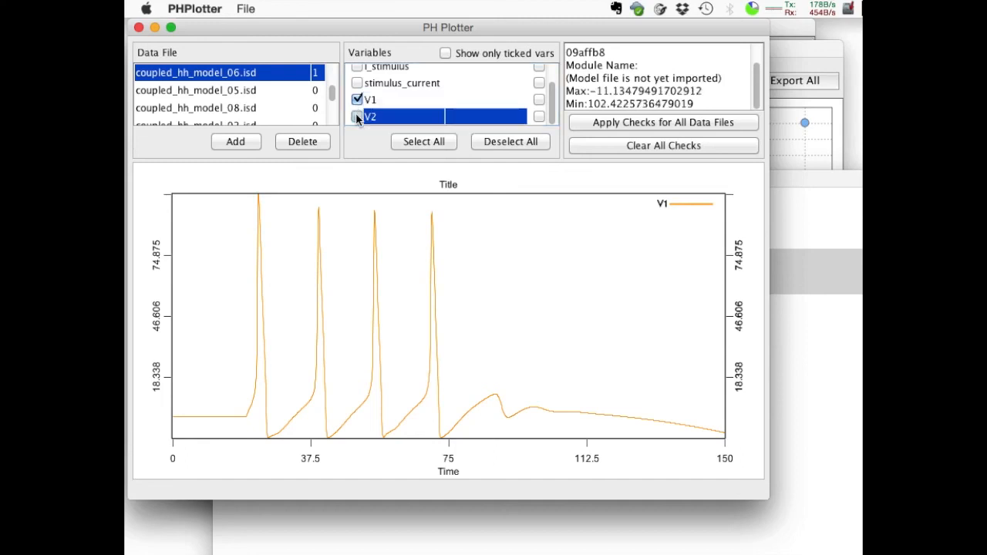
Open the plot's line preferences and apply a line width of 2 pt to all plotted variables.
{"action": "left_click", "coordinate": [246, 9]}
{"action": "mouse_move", "coordinate": [214, 7]}
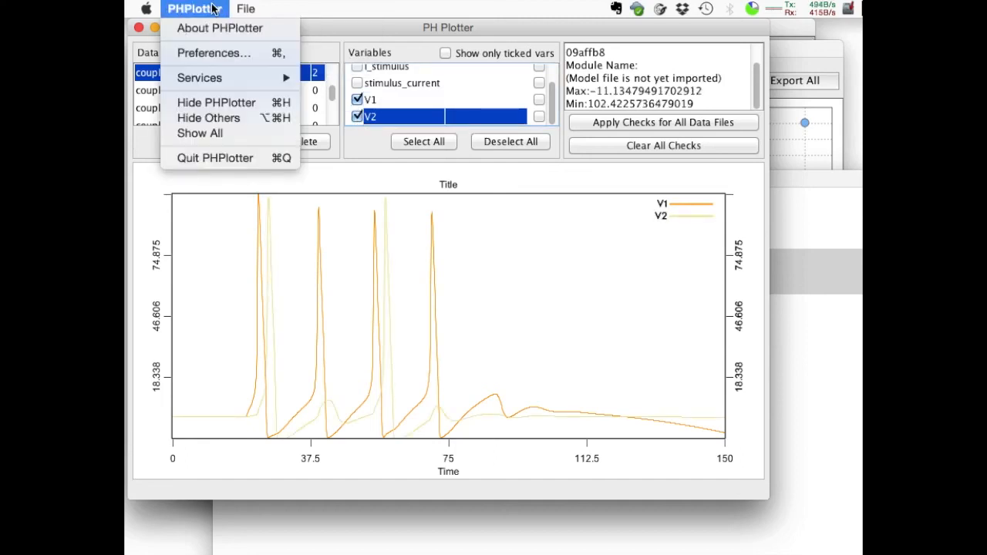
{"action": "left_click", "coordinate": [214, 54]}
{"action": "left_click_drag", "start_coordinate": [224, 28], "coordinate": [517, 29]}
{"action": "left_click", "coordinate": [563, 48]}
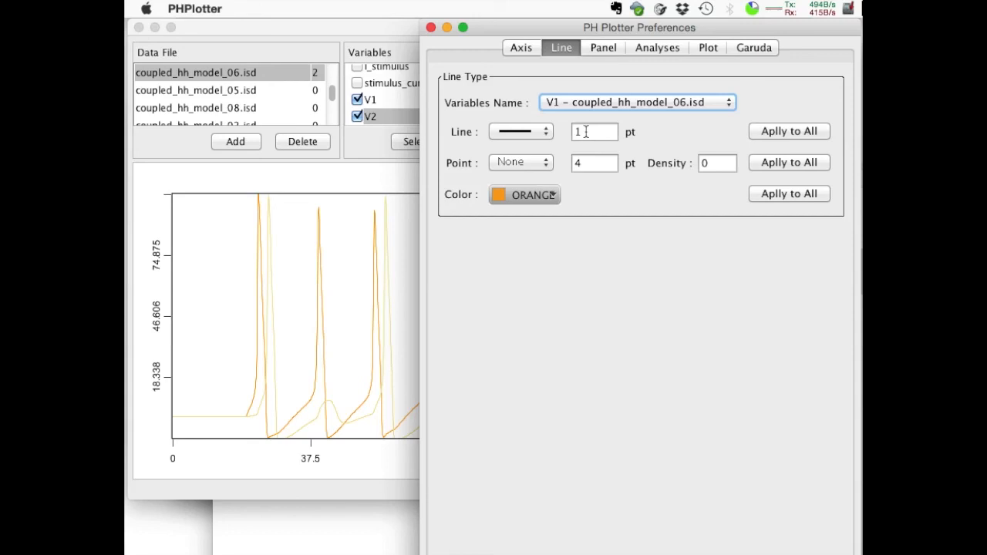
{"action": "double_click", "coordinate": [586, 132]}
{"action": "type", "text": "2"}
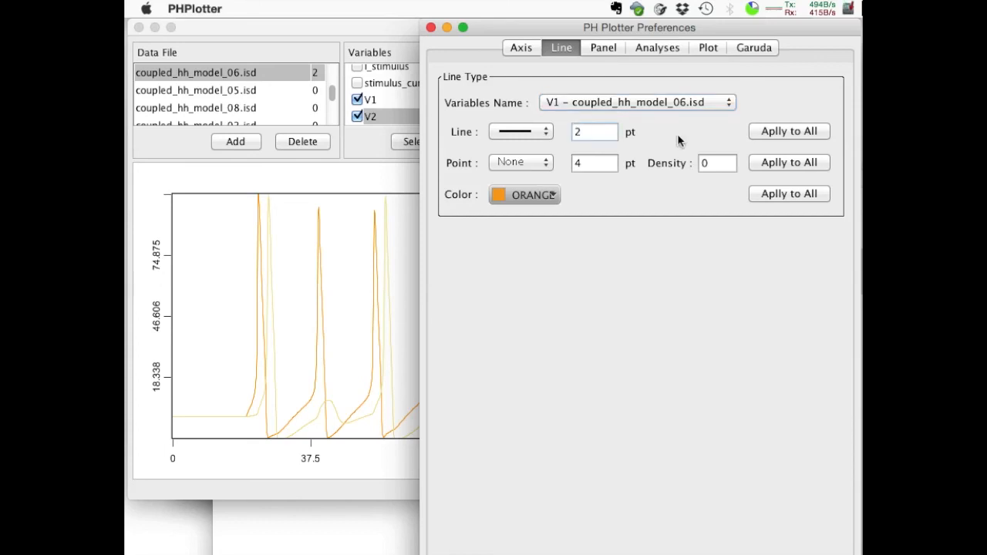
{"action": "left_click", "coordinate": [774, 129]}
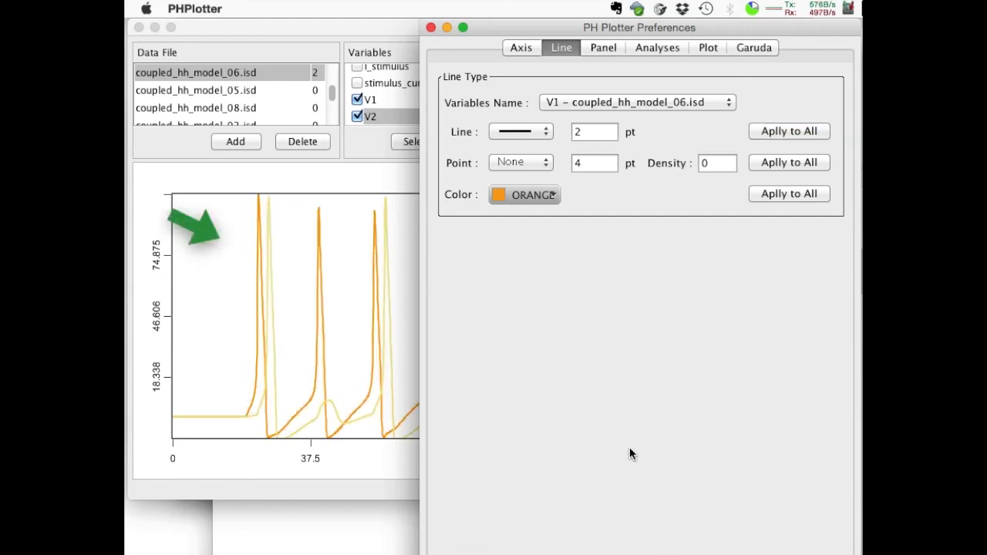
Set the color of the V2 curve from coupled_hh_model_06.isd to dark red b31a1a.
{"action": "left_click", "coordinate": [578, 105]}
{"action": "left_click", "coordinate": [583, 117]}
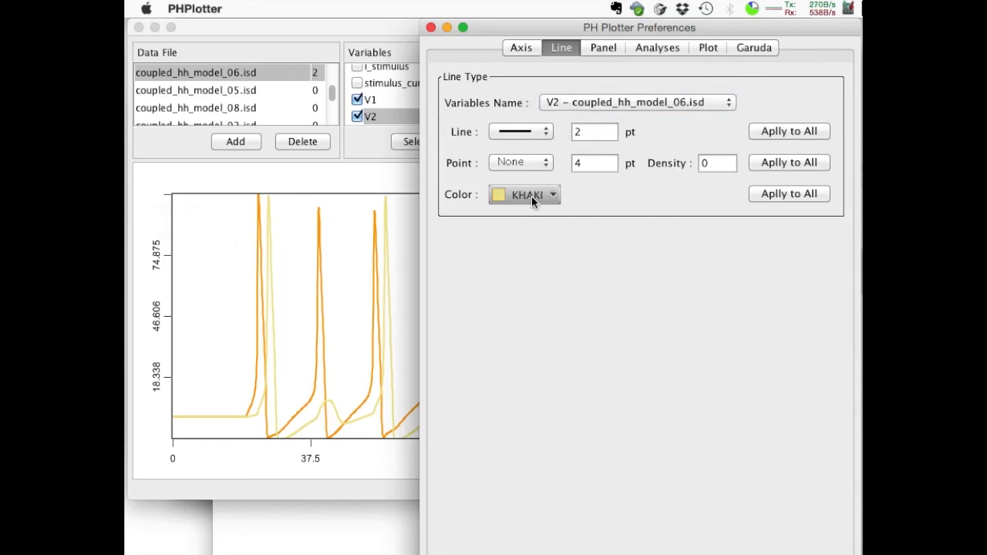
{"action": "left_click", "coordinate": [530, 195]}
{"action": "left_click", "coordinate": [569, 241]}
Choose a different line style for the V1 curve from coupled_hh_model_06.isd.
{"action": "left_click", "coordinate": [563, 102]}
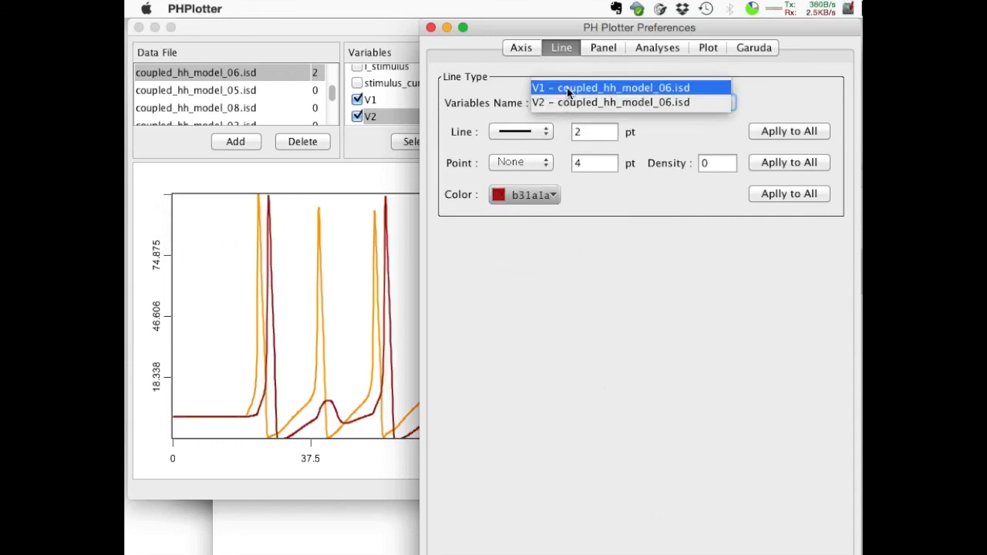
{"action": "left_click", "coordinate": [571, 83]}
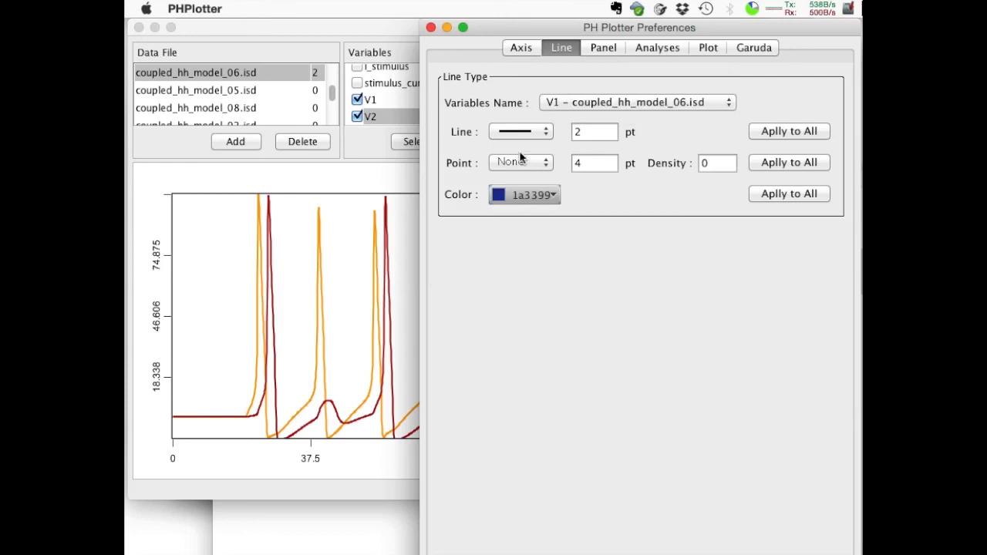
{"action": "left_click", "coordinate": [521, 132]}
{"action": "left_click", "coordinate": [516, 148]}
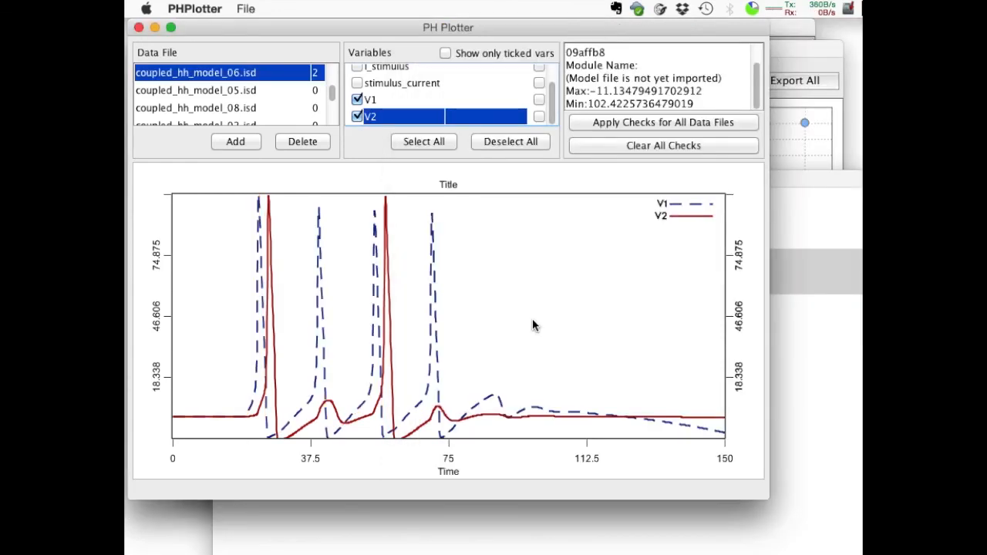
{"action": "scroll", "coordinate": [533, 325], "scroll_direction": "up", "scroll_amount": 1}
{"action": "scroll", "coordinate": [533, 325], "scroll_direction": "down", "scroll_amount": 4}
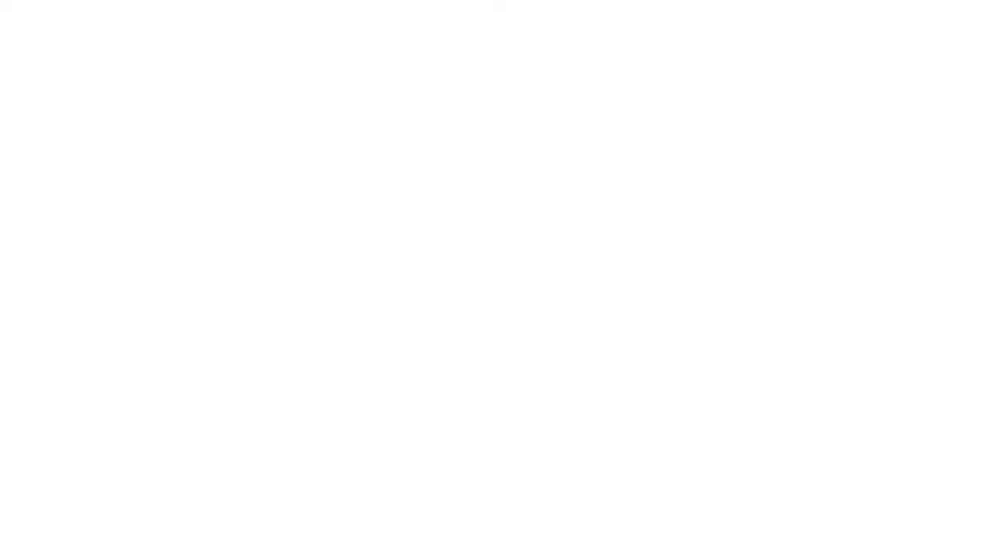